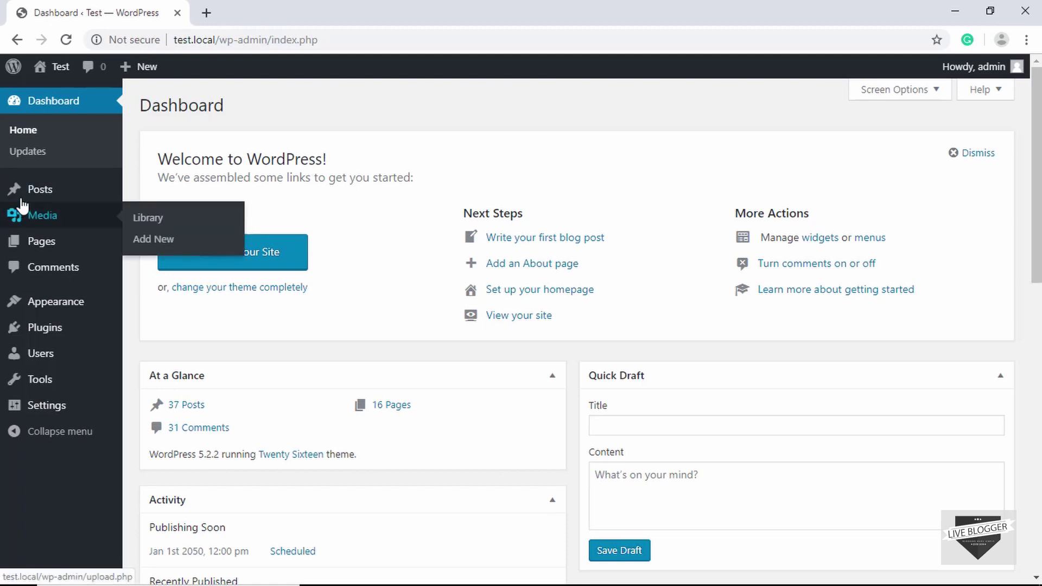
Start a new post from Posts > Add New and dismiss the welcome tip.
mouse_move(28, 203)
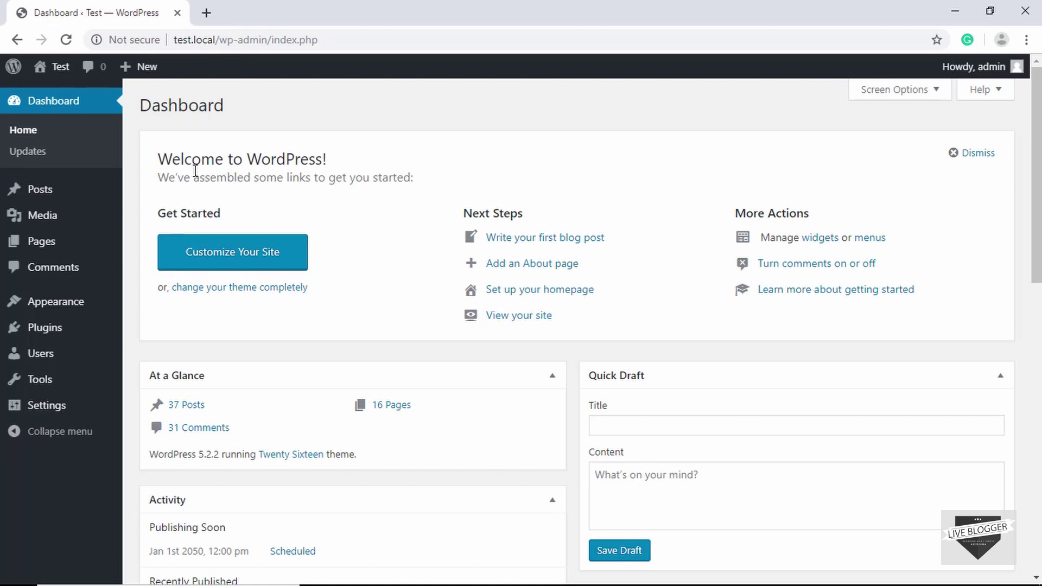
mouse_move(42, 341)
mouse_move(74, 195)
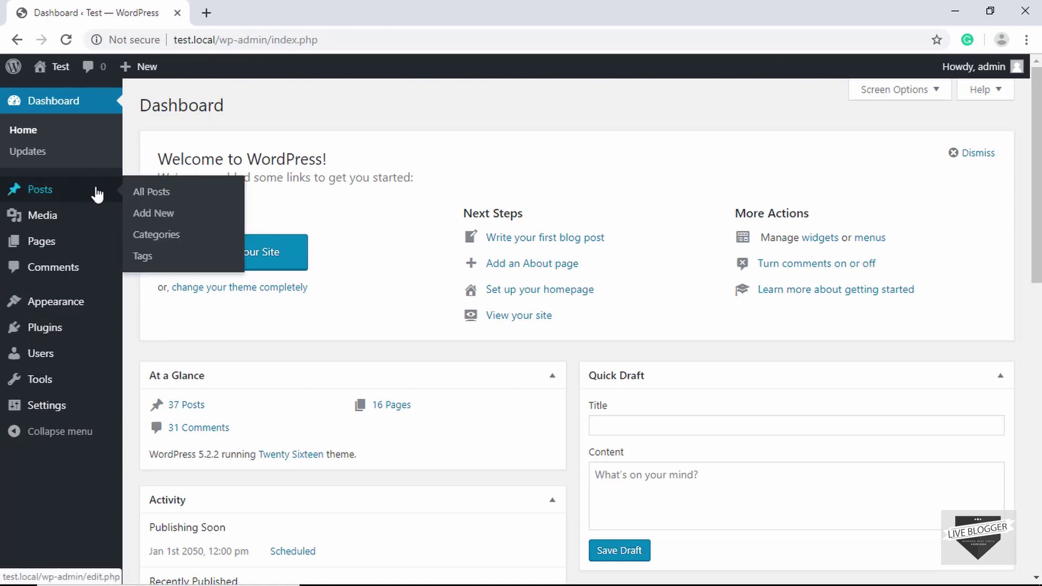
left_click(157, 215)
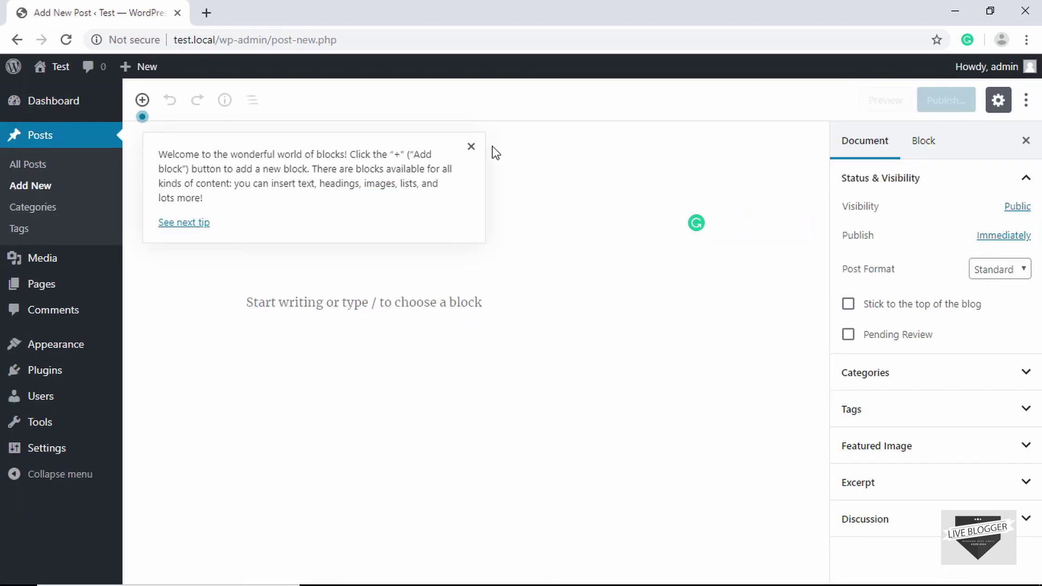
left_click(471, 146)
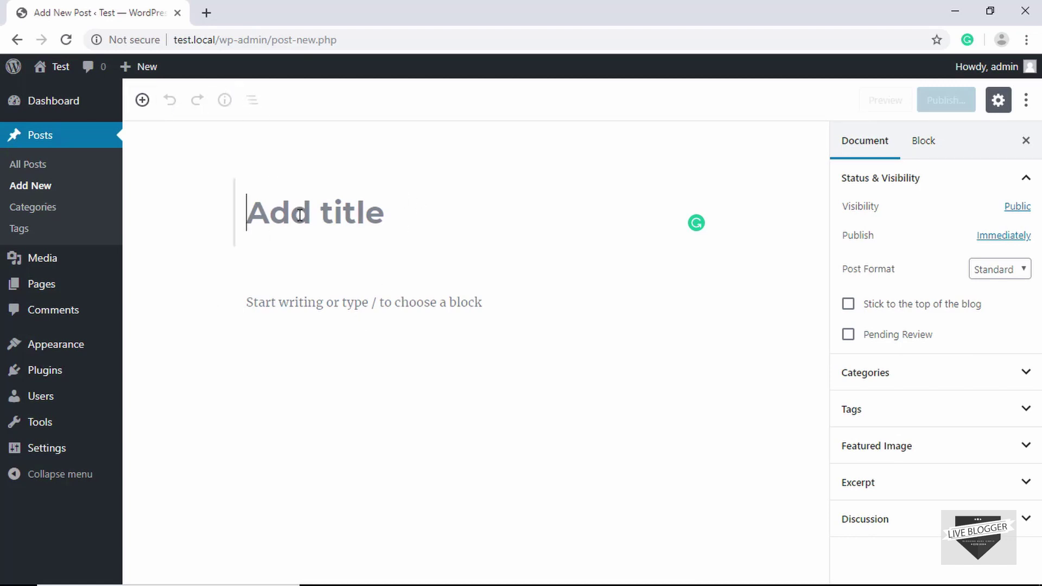
Title the post 'My New Post' and write the paragraph 'This is my new post content.'.
type("My New Post")
left_click(297, 307)
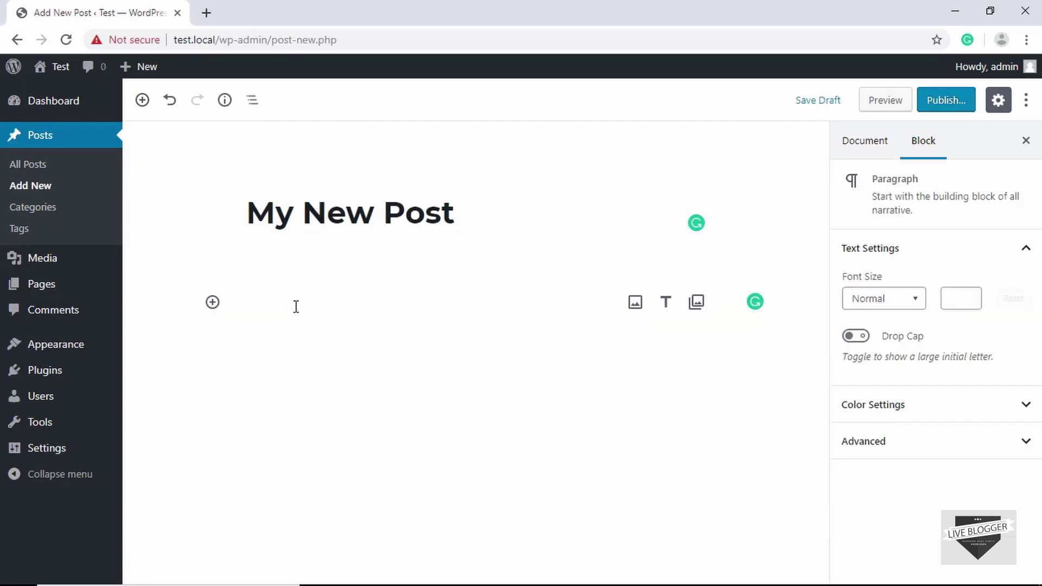
type("Th")
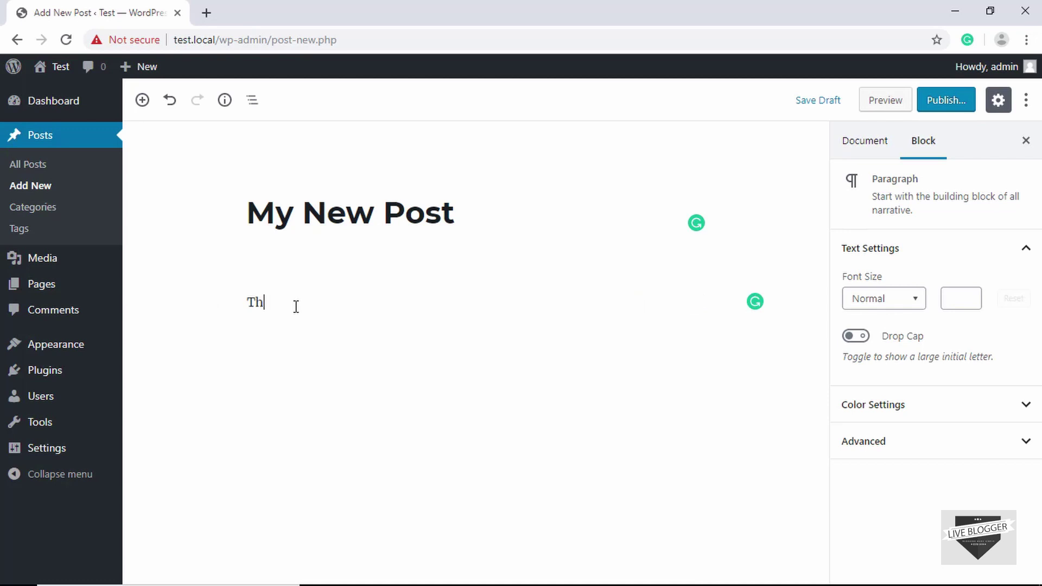
type("is is my new post content.")
left_click(232, 211)
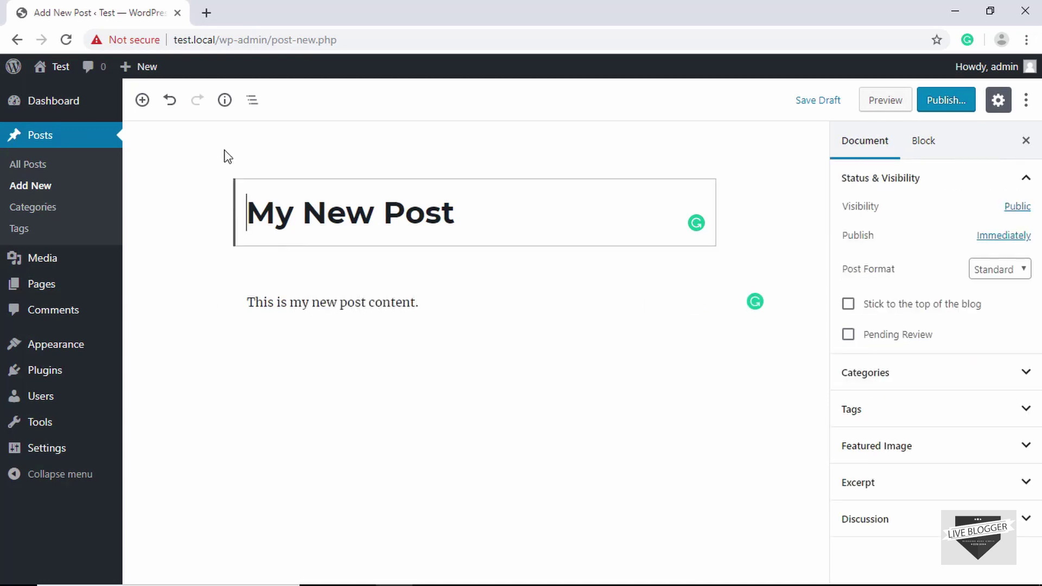
Check the word and block counts, then add a second paragraph 'Another paragraph.'.
left_click(224, 100)
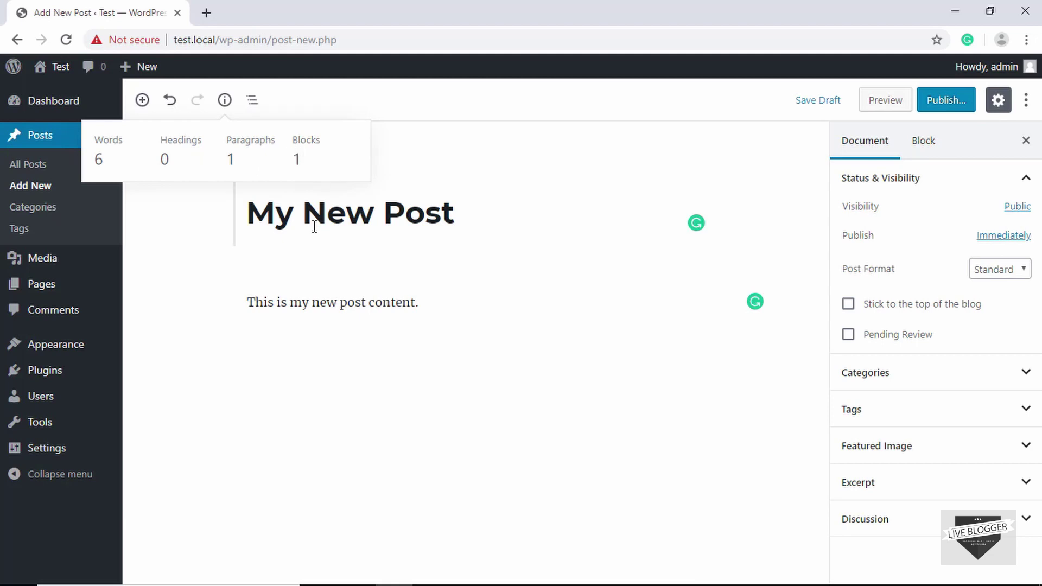
left_click(431, 302)
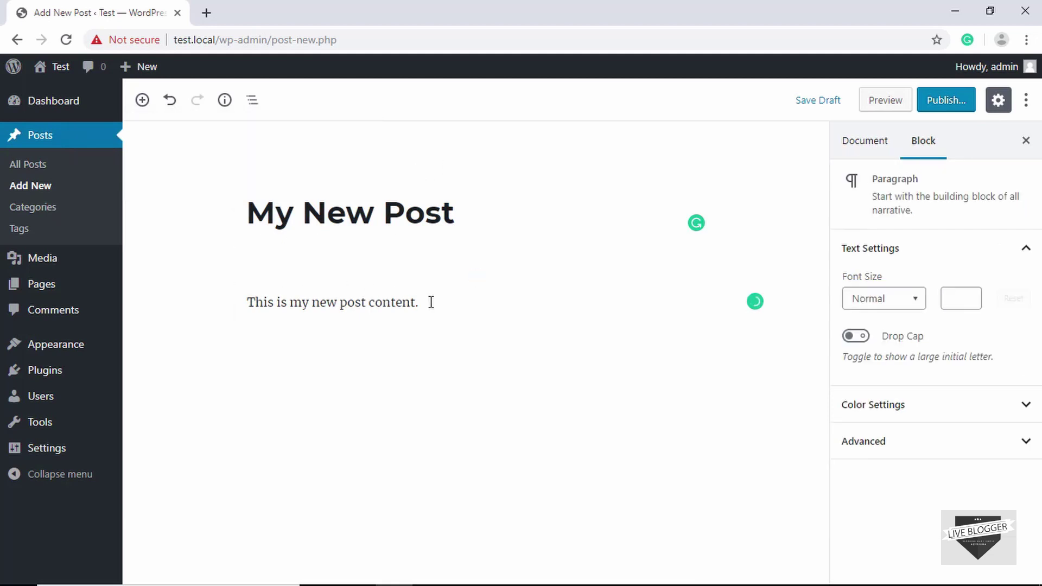
key("Return")
type("Another paragraph.")
Recheck the updated counts, then select 'Another paragraph.' from the Block Navigation list.
left_click(225, 100)
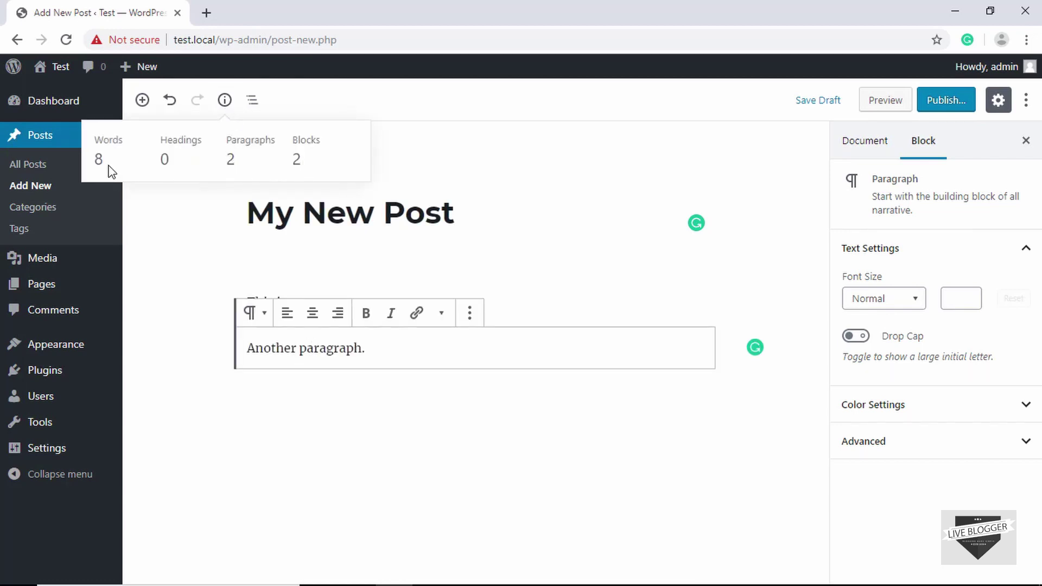
left_click_drag(292, 159, 219, 162)
left_click(289, 173)
left_click(397, 221)
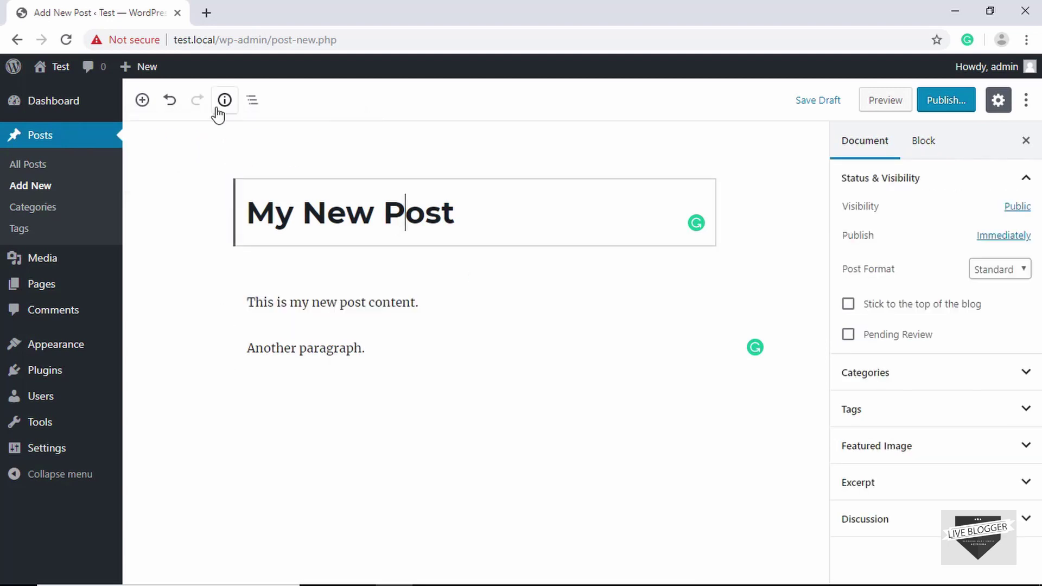
left_click(252, 102)
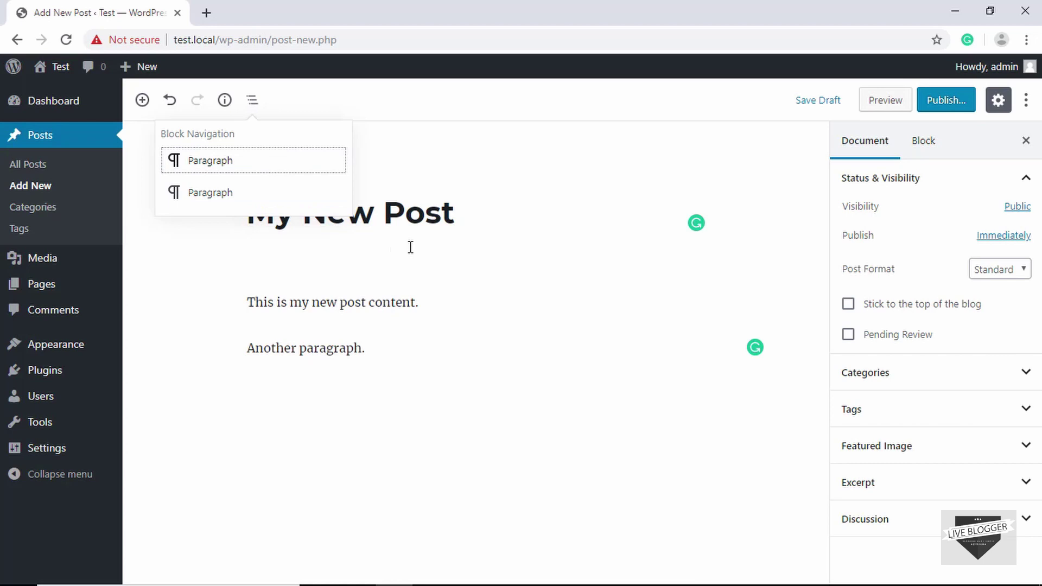
left_click(249, 194)
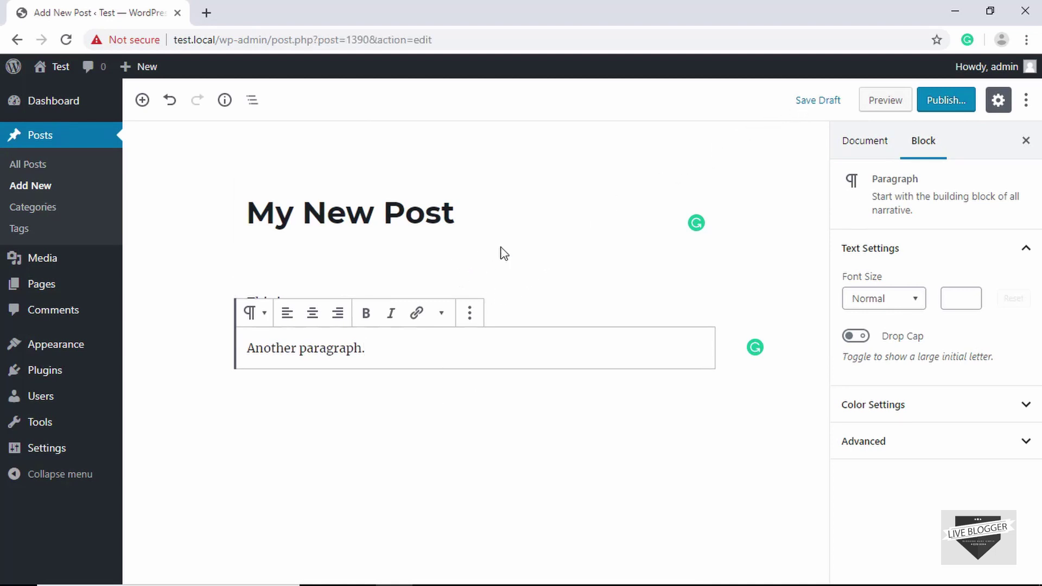
Save the 'My New Post' draft, preview it in a new tab, then close the preview.
left_click(814, 103)
left_click(880, 101)
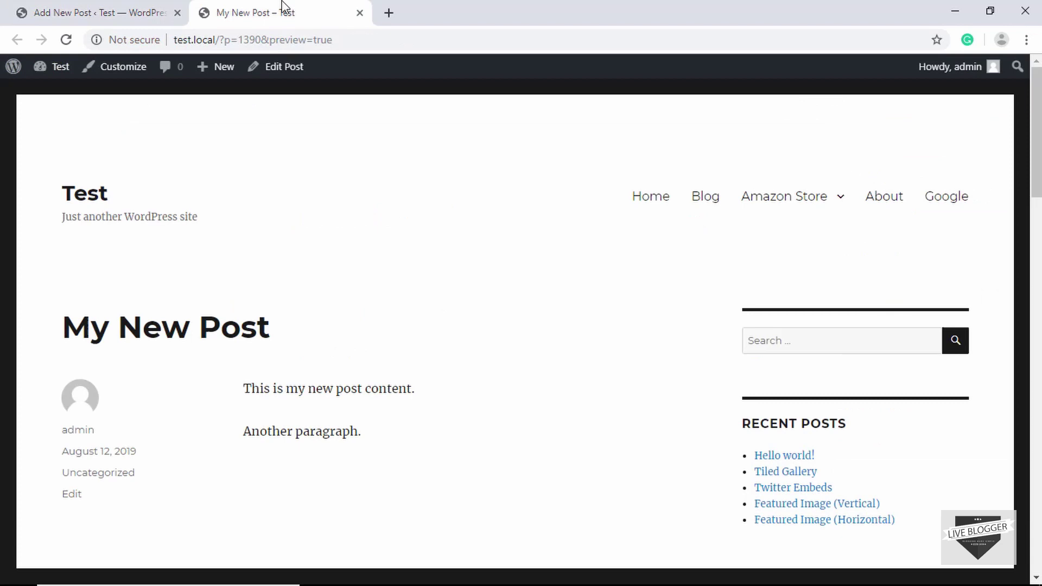
left_click(360, 13)
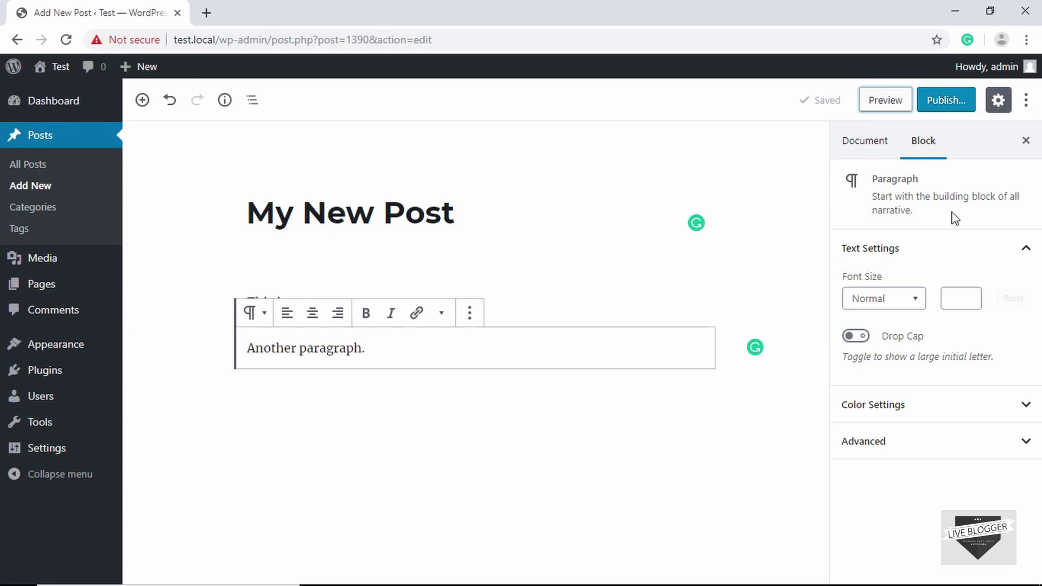
Hide and restore the settings sidebar, then dock block tools in the Top Toolbar.
left_click(998, 100)
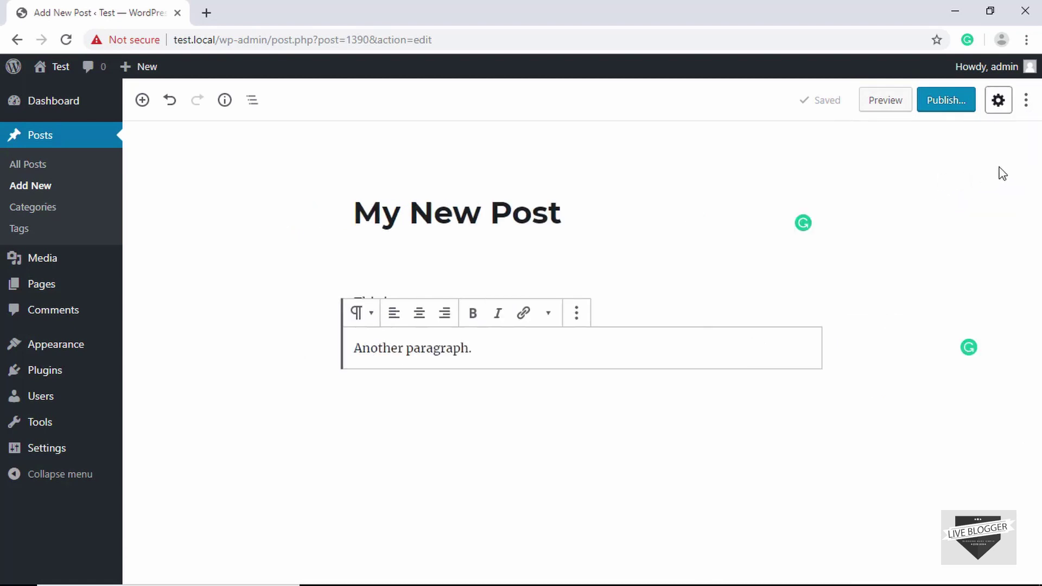
left_click(998, 99)
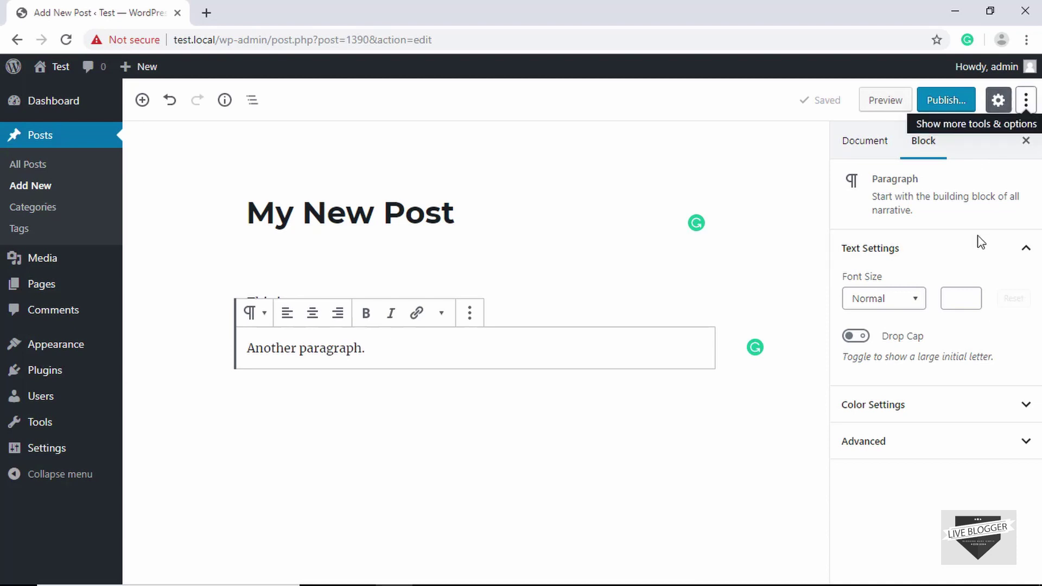
left_click(1026, 103)
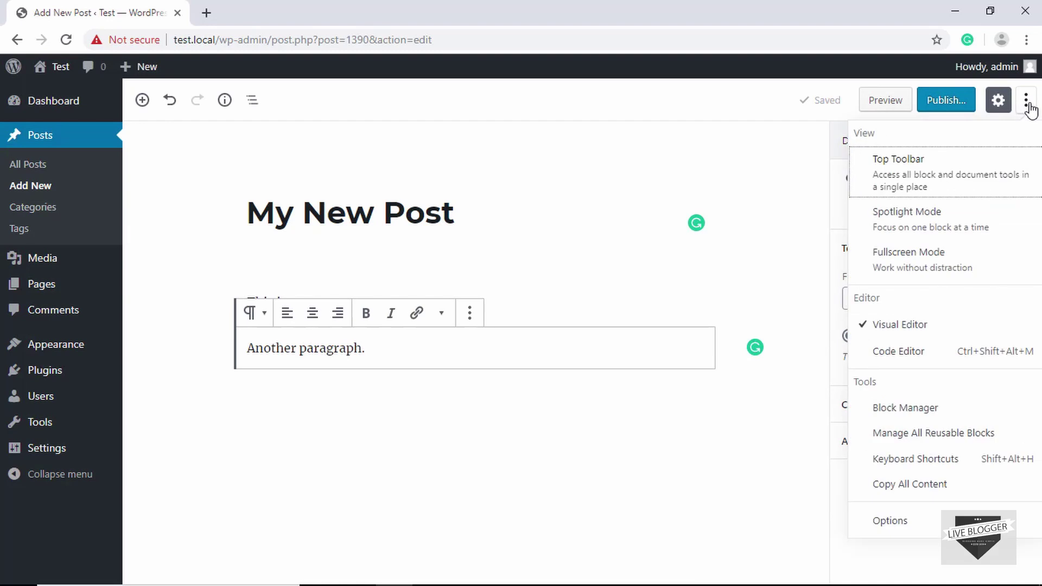
left_click(948, 185)
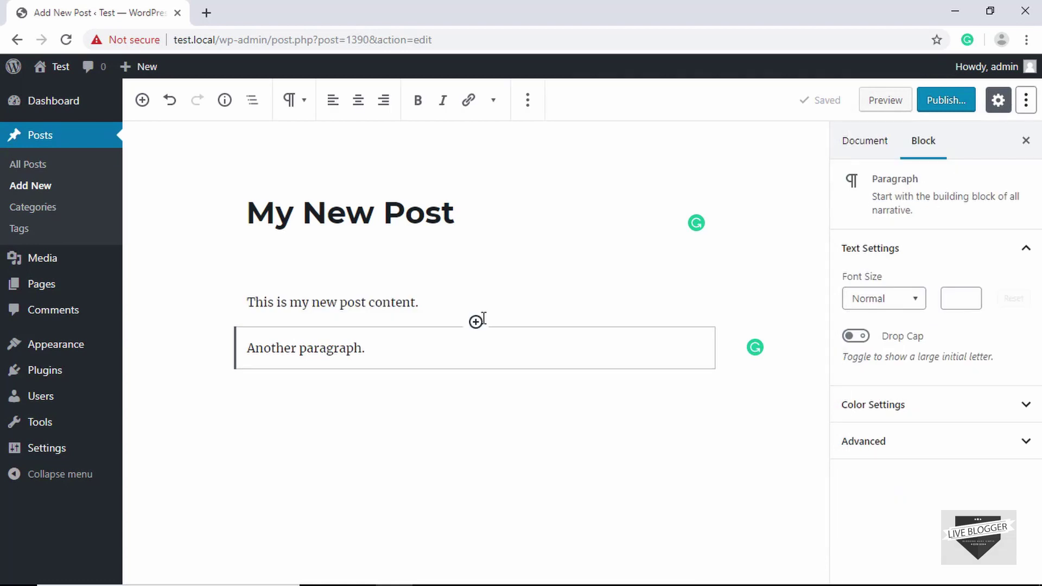
Select the second paragraph, first paragraph and post title blocks in turn.
left_click(429, 346)
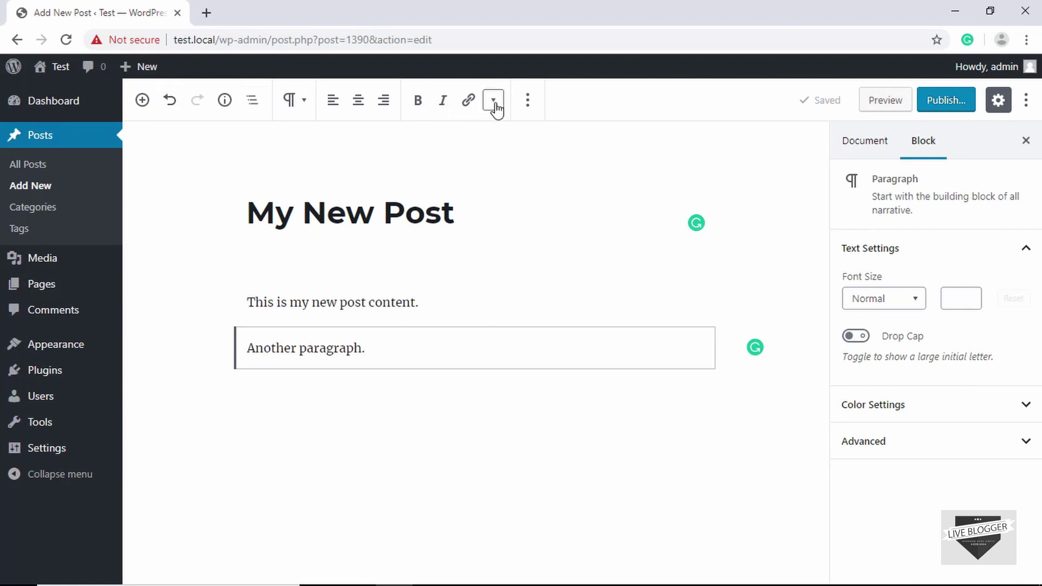
left_click(374, 301)
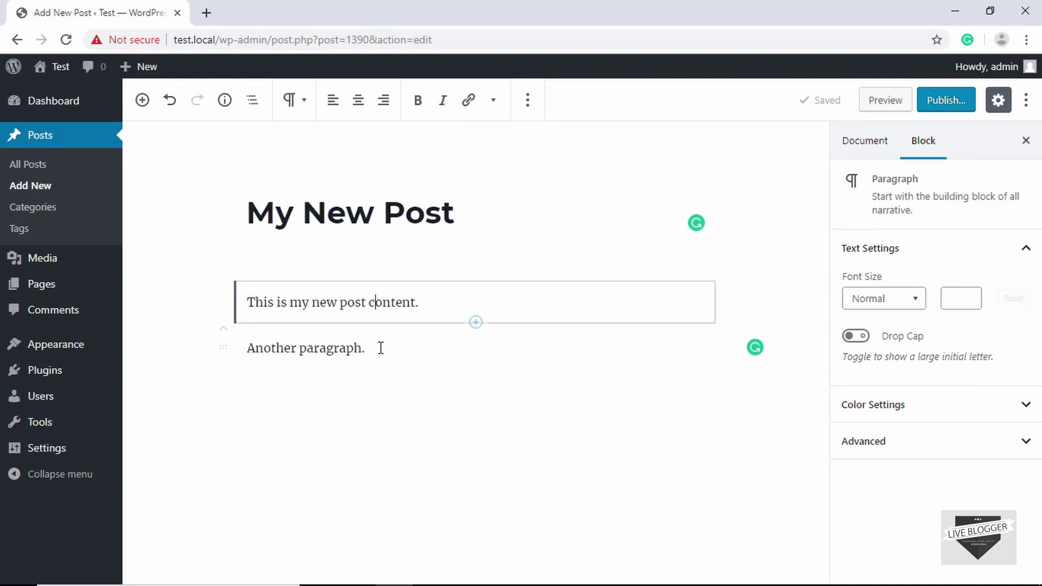
left_click(379, 355)
left_click(397, 297)
left_click(411, 236)
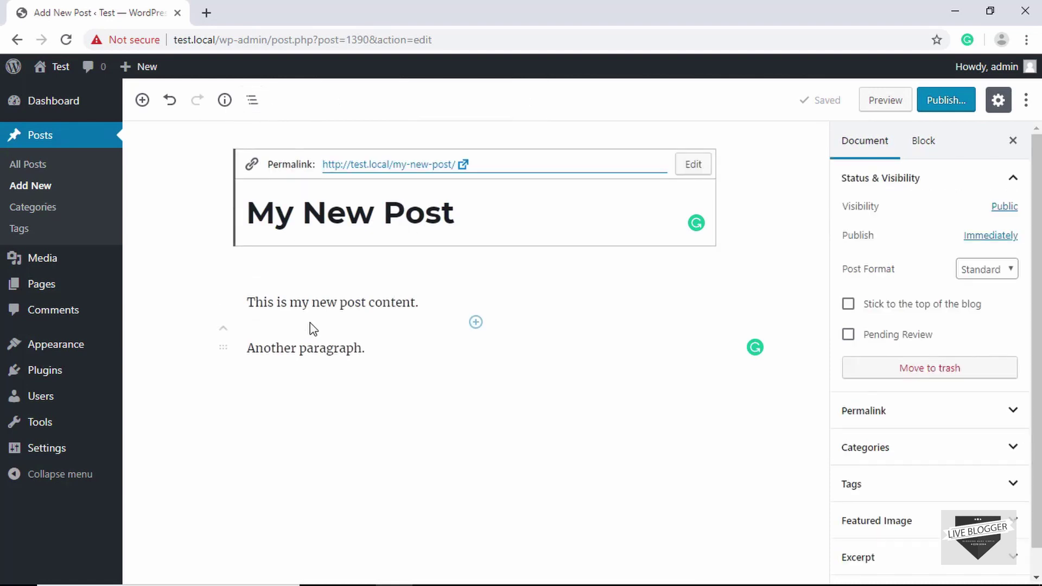
left_click(314, 342)
Switch Top Toolbar back off and turn on Spotlight mode.
left_click(1026, 100)
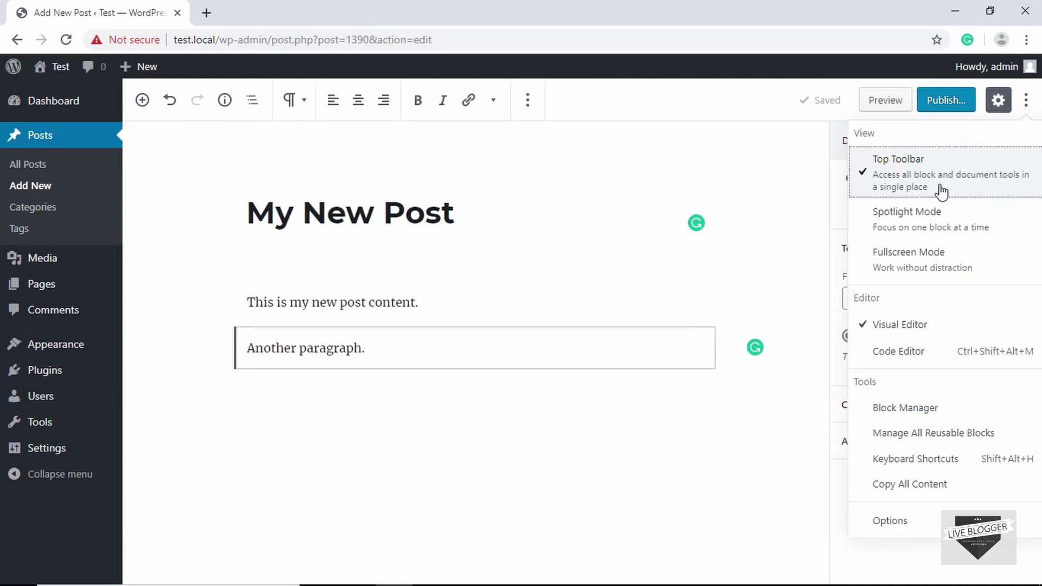
left_click(941, 191)
left_click(1027, 103)
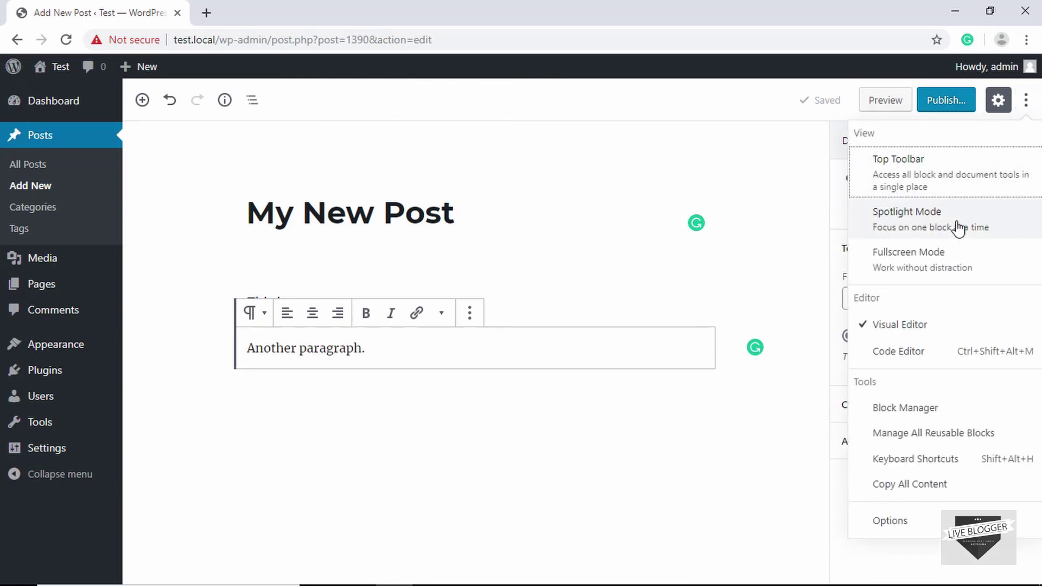
left_click(926, 234)
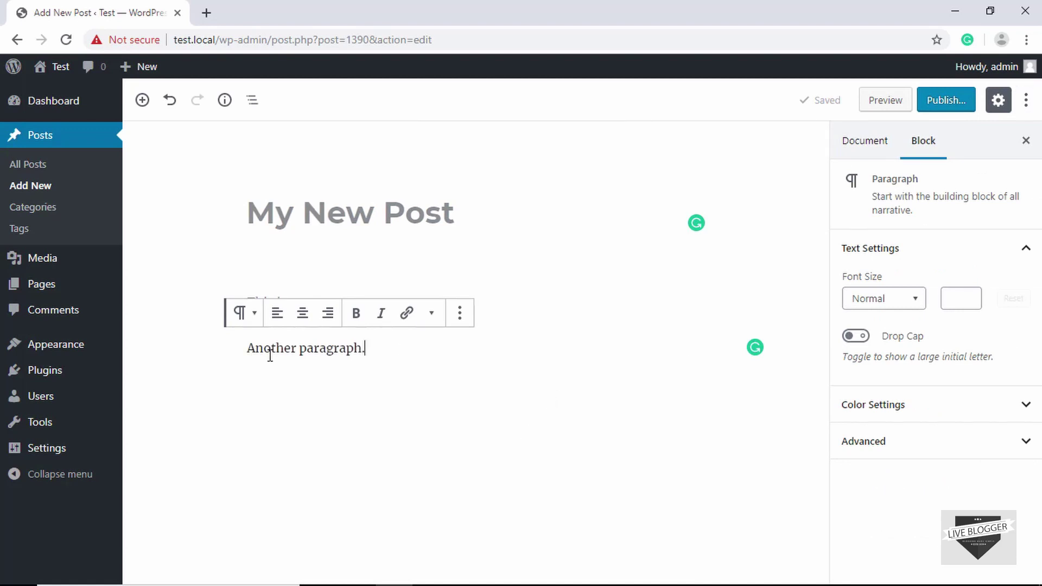
Select and deselect the second paragraph's text, then switch on Fullscreen Mode.
left_click_drag(365, 348, 253, 346)
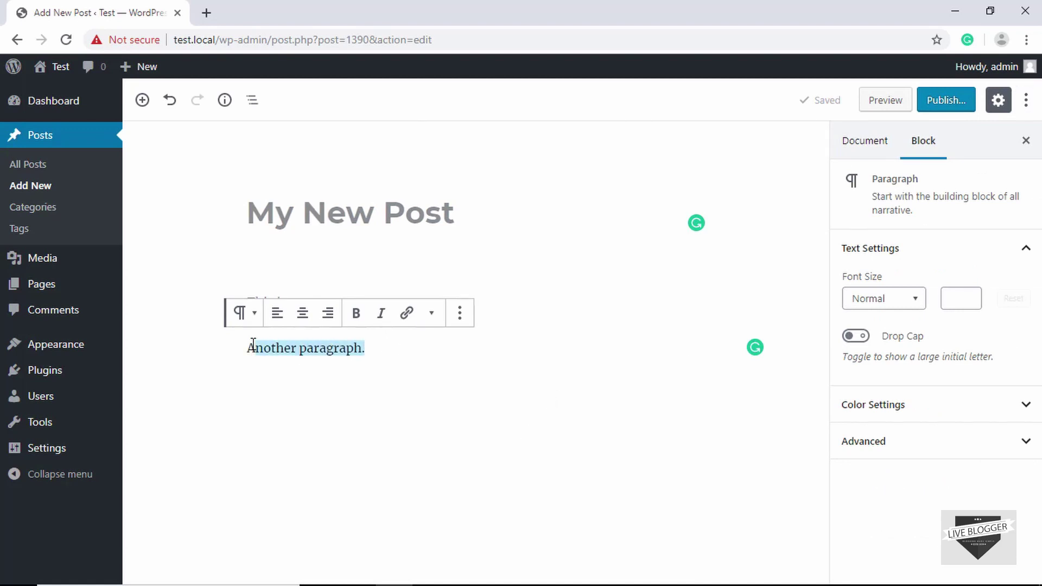
left_click(418, 354)
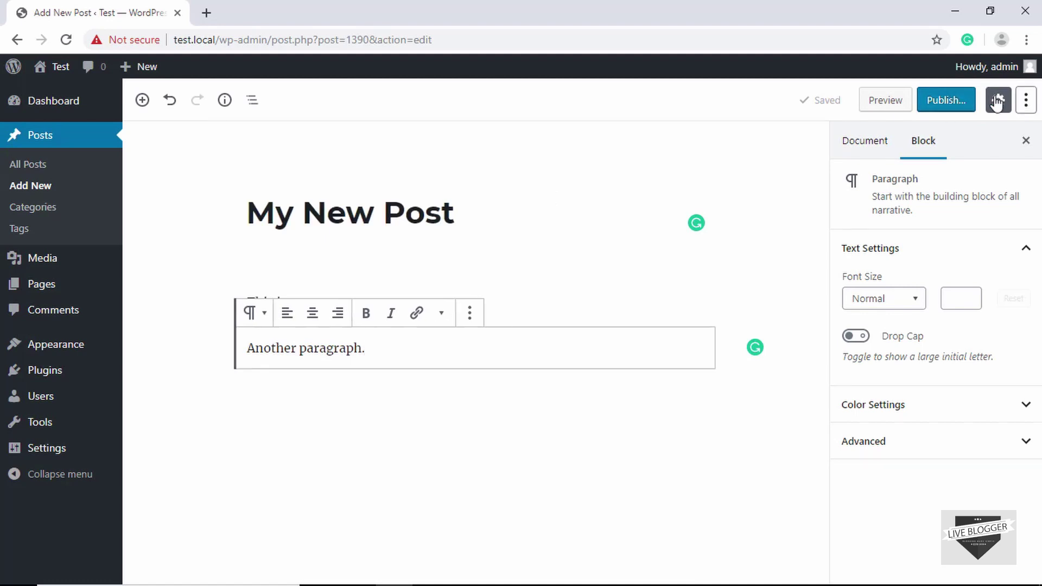
left_click(1026, 100)
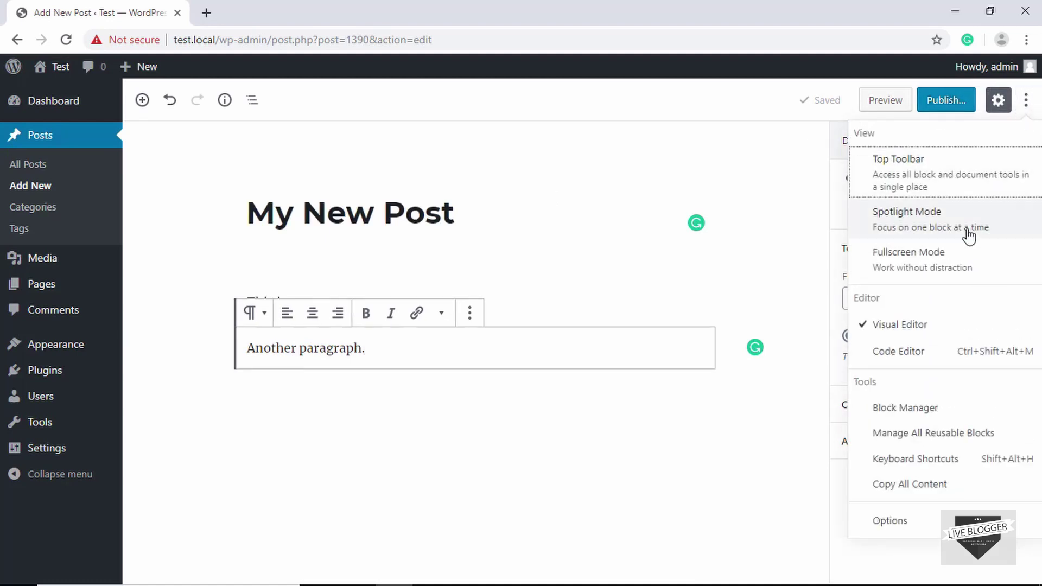
left_click(959, 276)
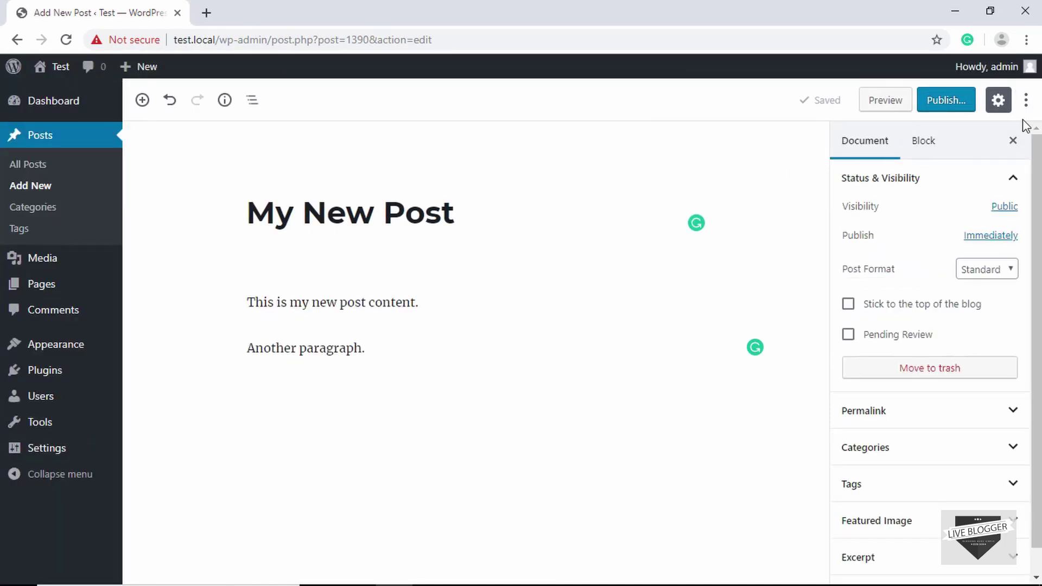
left_click(1031, 102)
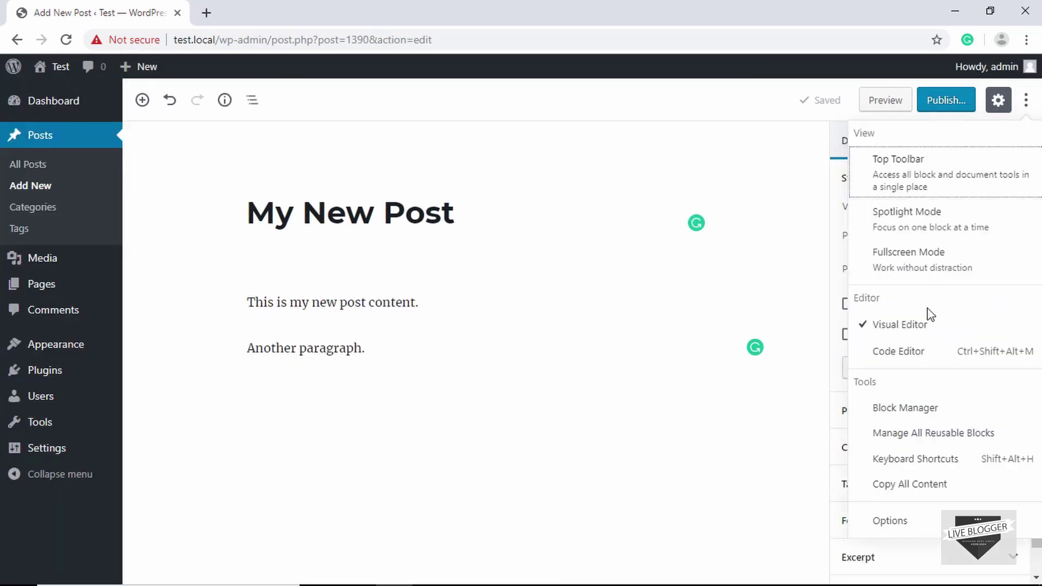
left_click(935, 358)
left_click_drag(474, 287, 251, 286)
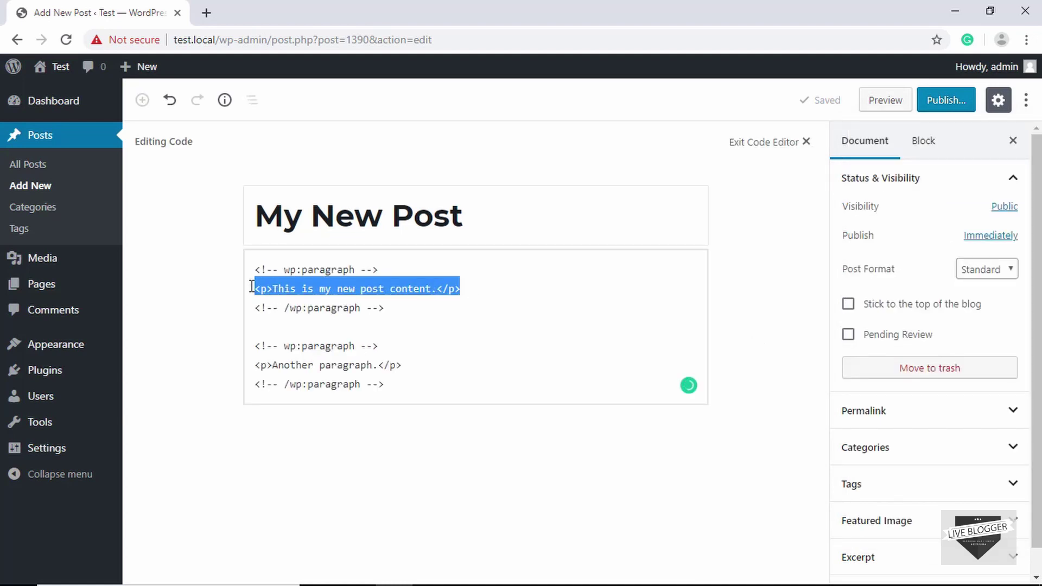
left_click(408, 288)
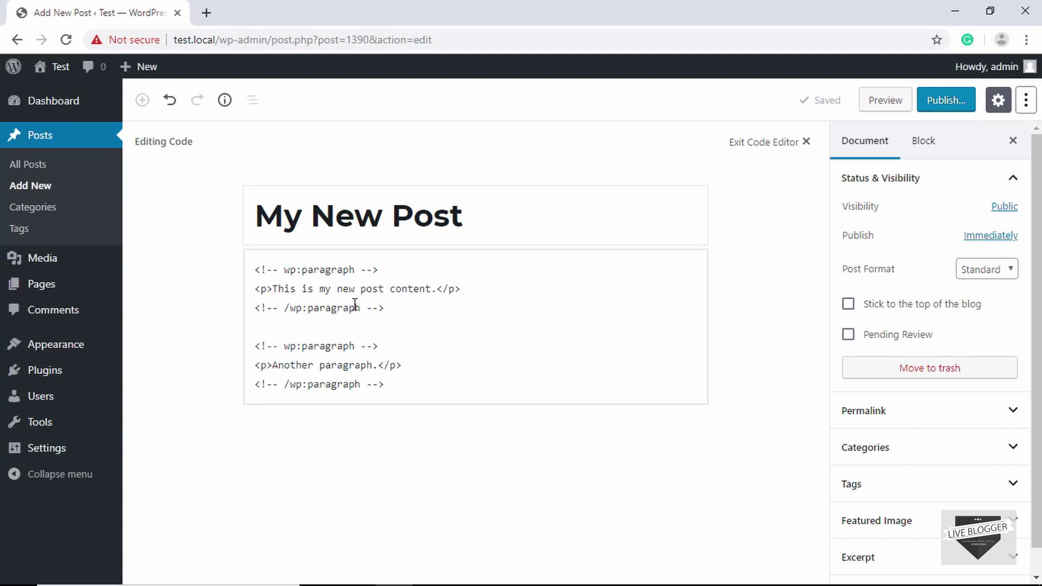
left_click(1027, 100)
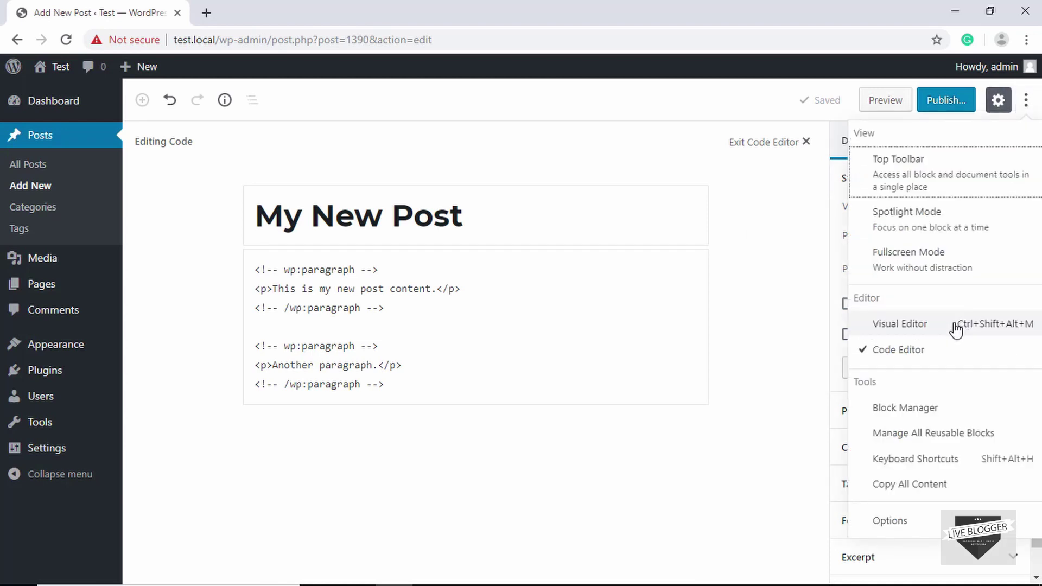
left_click(956, 326)
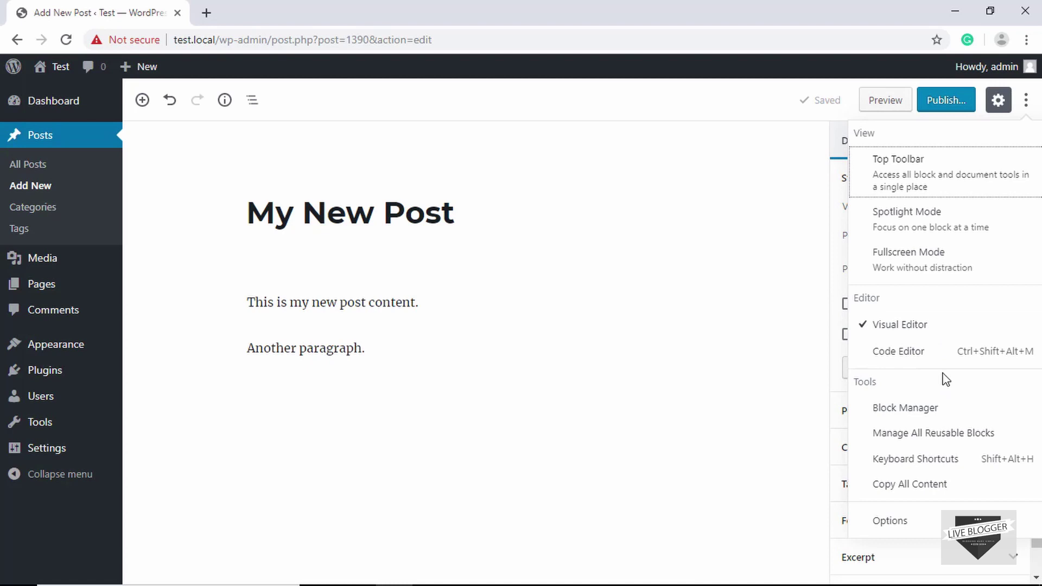
left_click(937, 437)
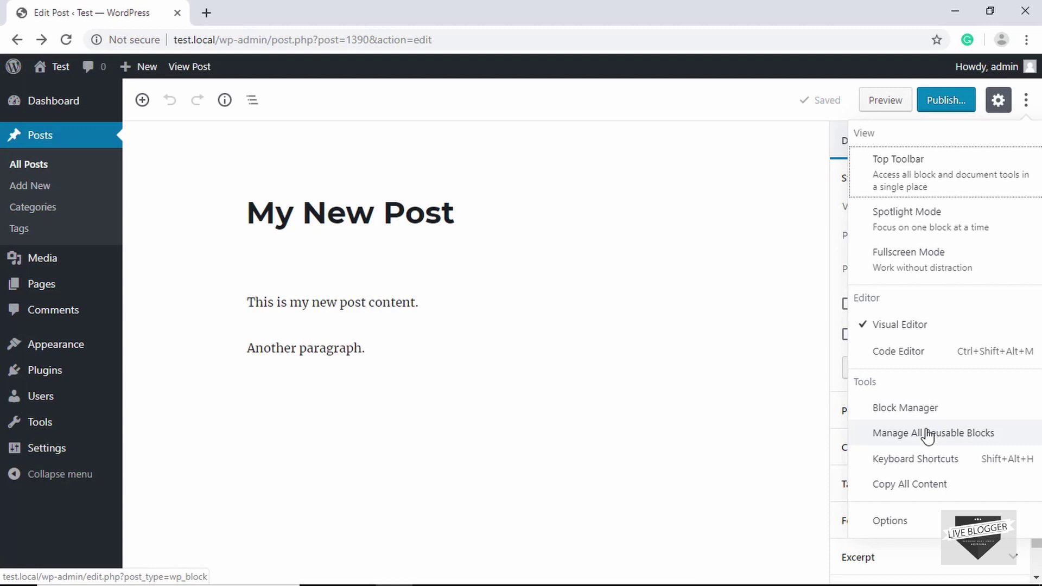
left_click(932, 462)
scroll(567, 267, "down", 5)
scroll(568, 268, "down", 5)
scroll(567, 267, "up", 10)
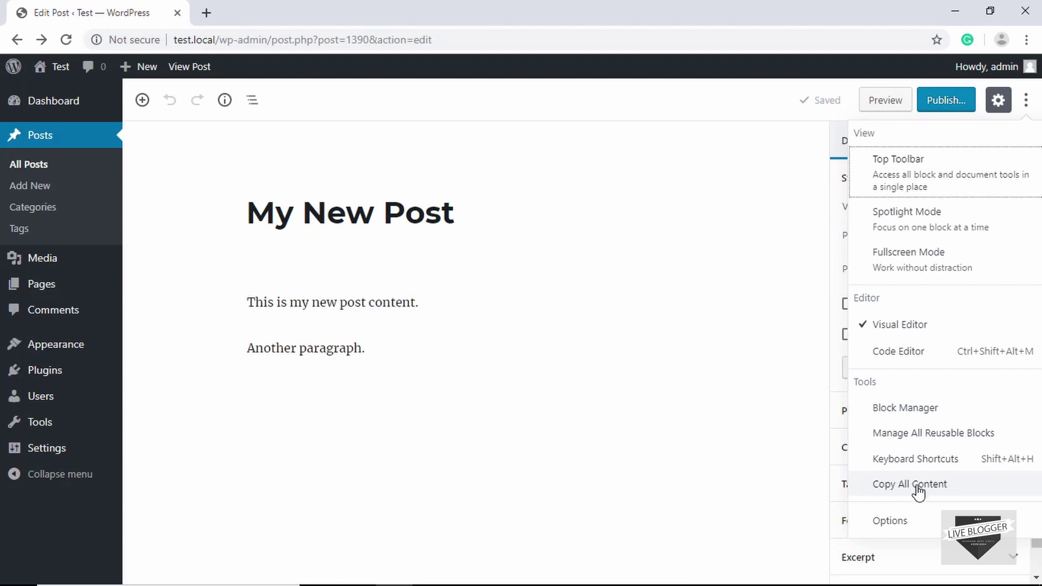
left_click(904, 522)
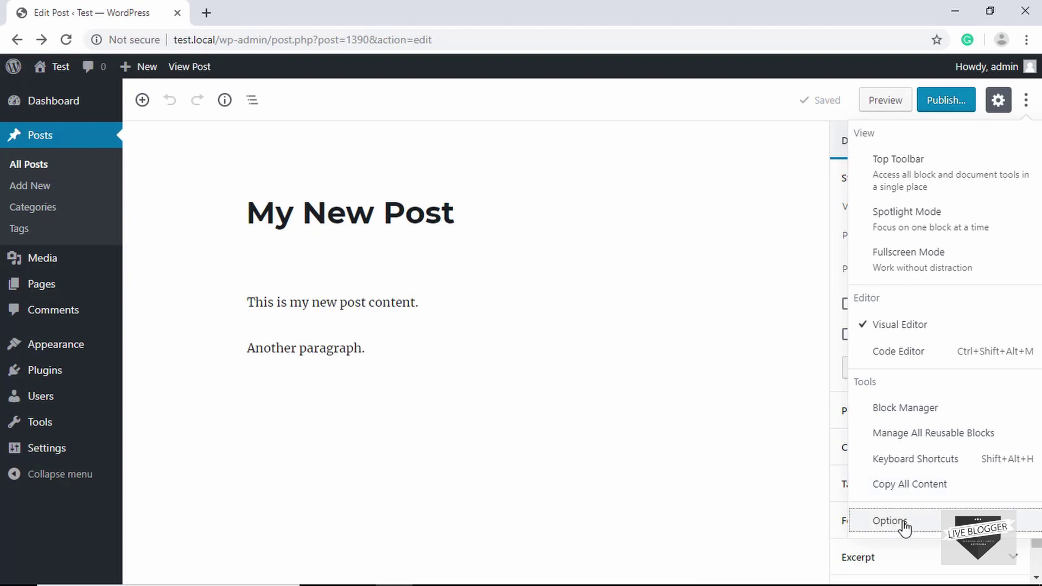
scroll(537, 261, "down", 1)
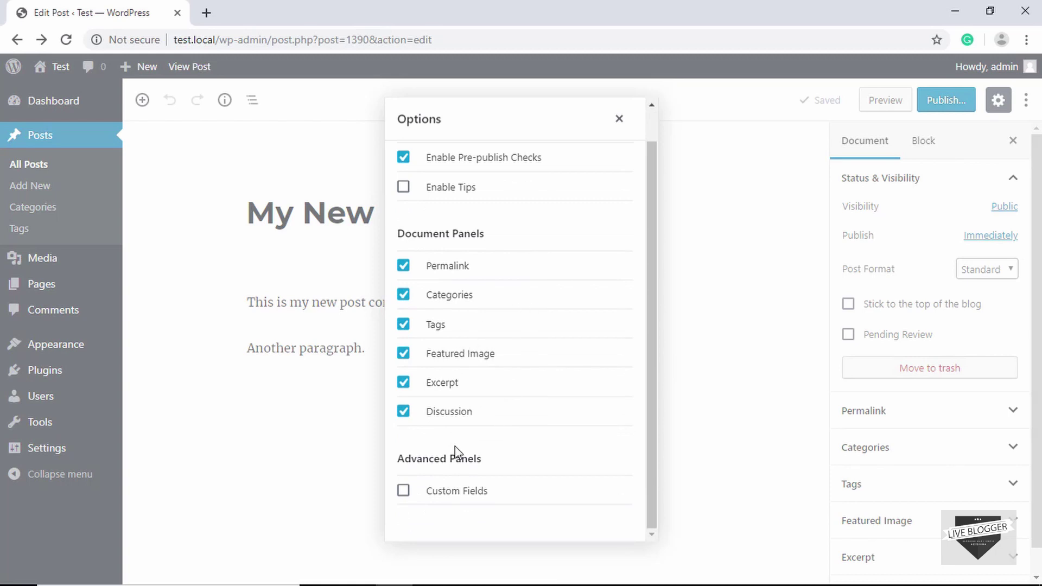
left_click(620, 119)
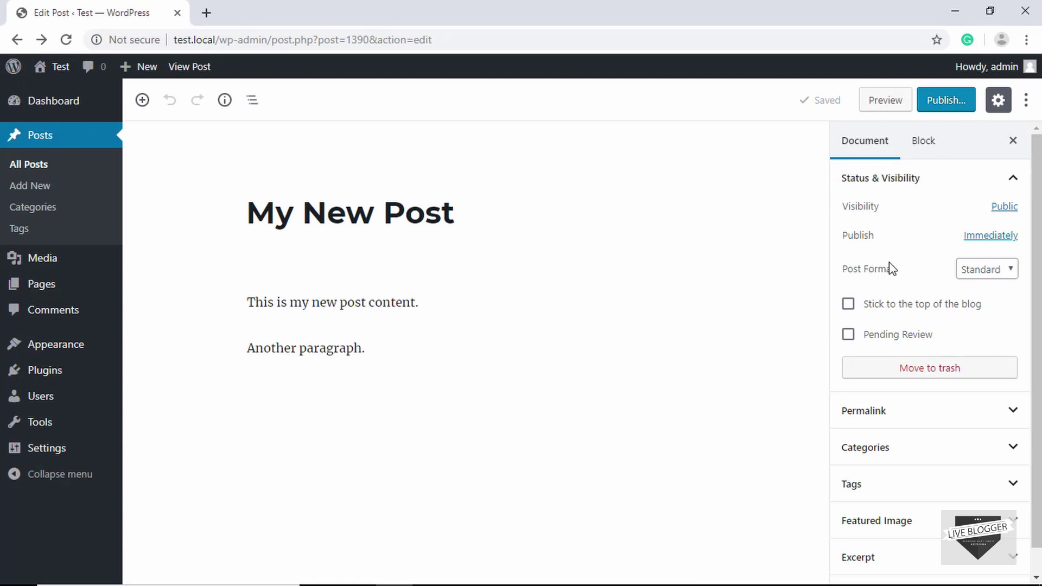
scroll(888, 261, "down", 1)
scroll(889, 261, "up", 1)
Review the Public visibility and immediate publish date options without changing them.
left_click(1002, 208)
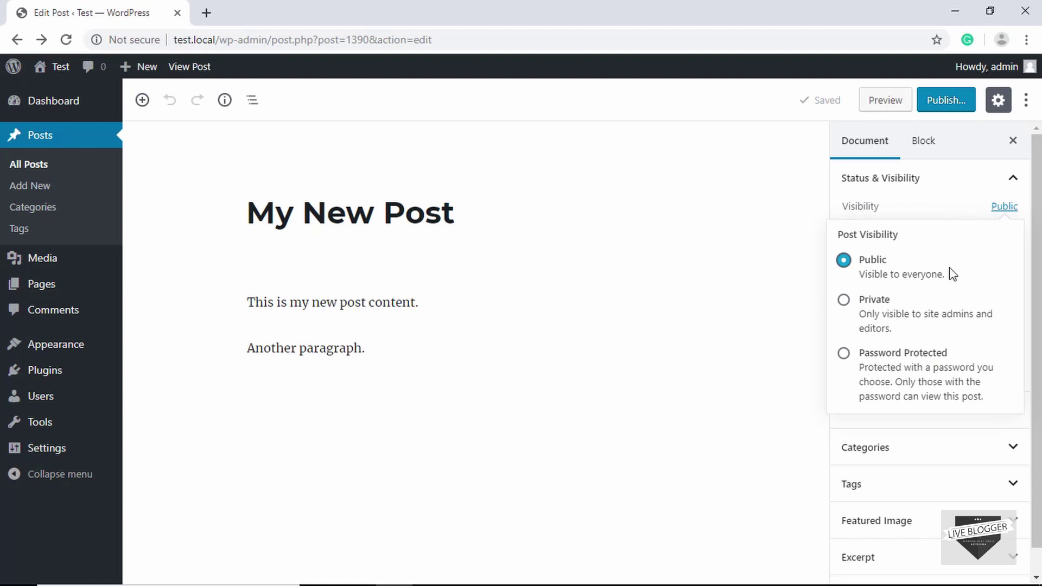
left_click(941, 187)
left_click(942, 186)
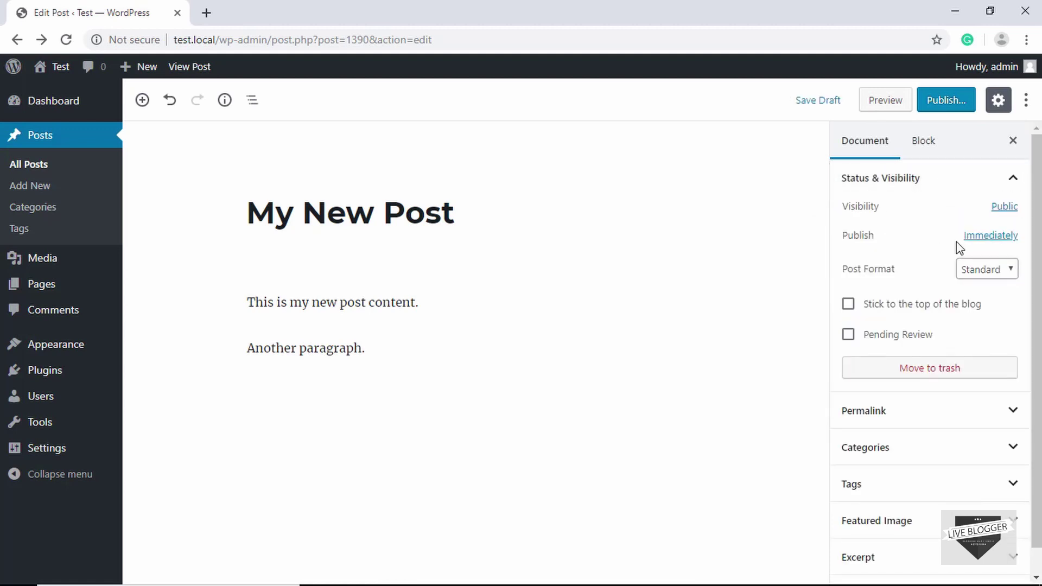
left_click(986, 239)
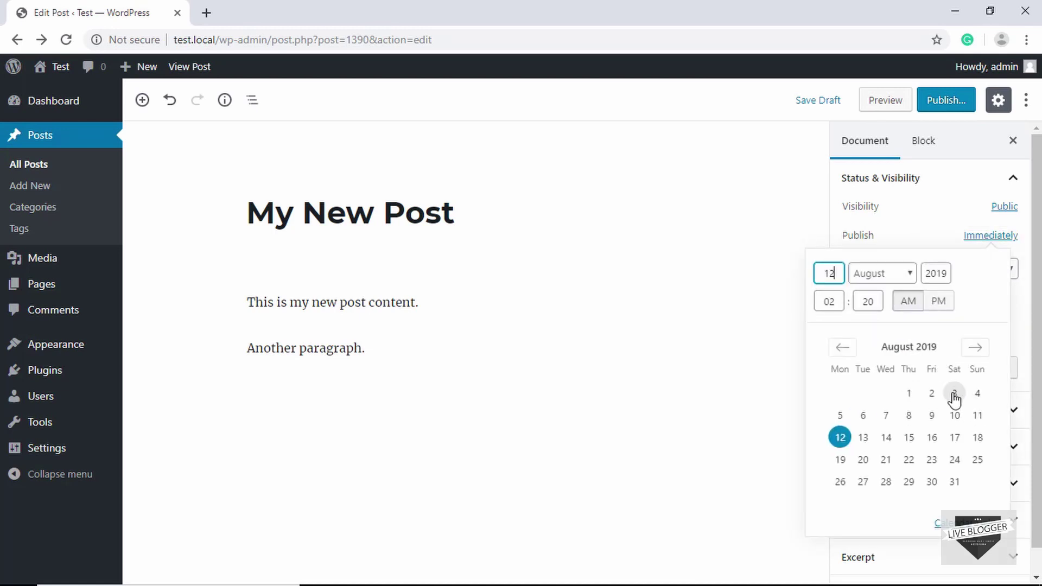
left_click(913, 239)
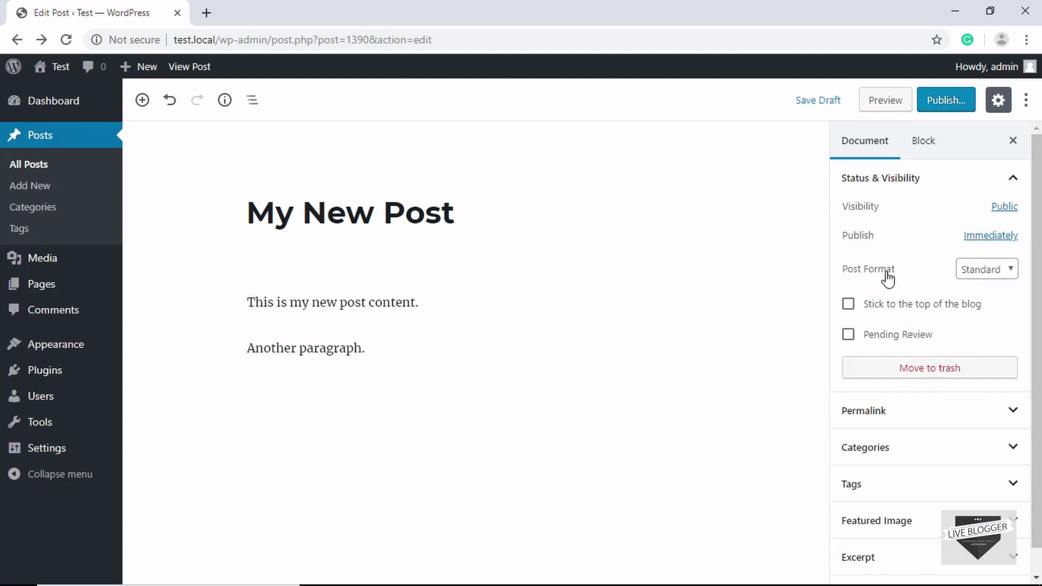
Keep the Standard post format, check the my-new-post permalink, and show Block settings.
left_click(1010, 272)
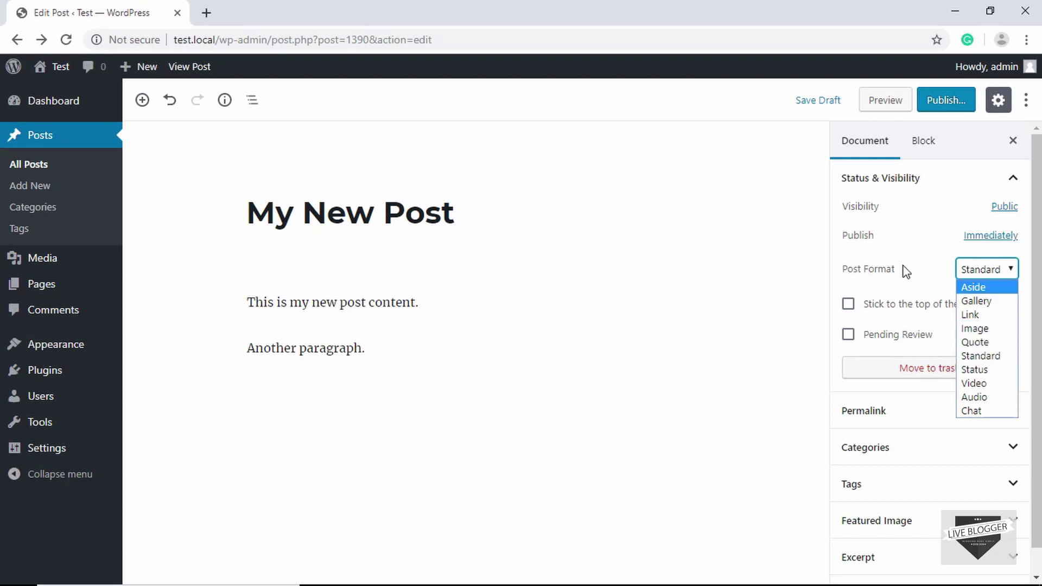
left_click(728, 300)
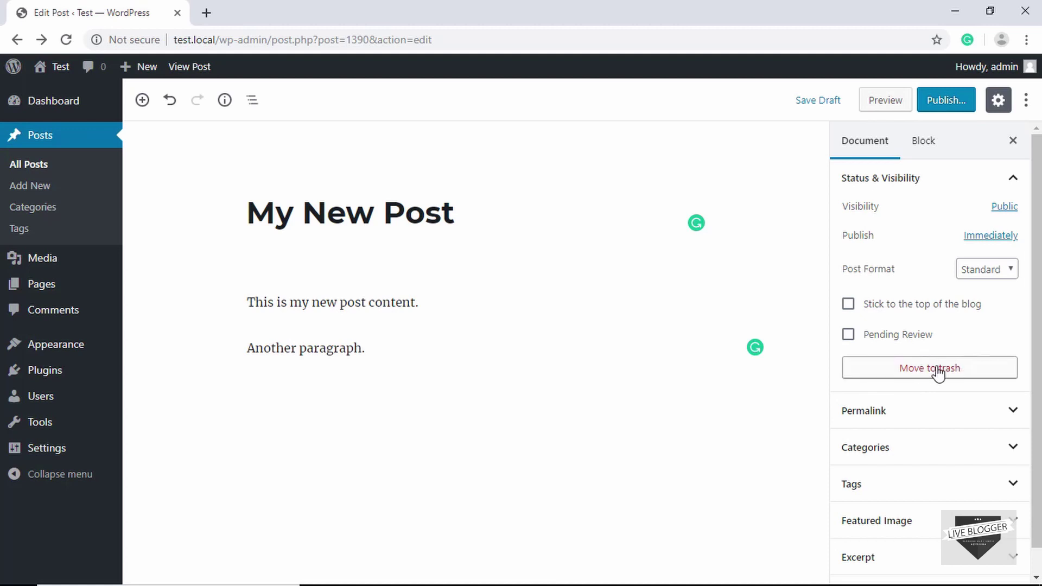
scroll(936, 420, "down", 1)
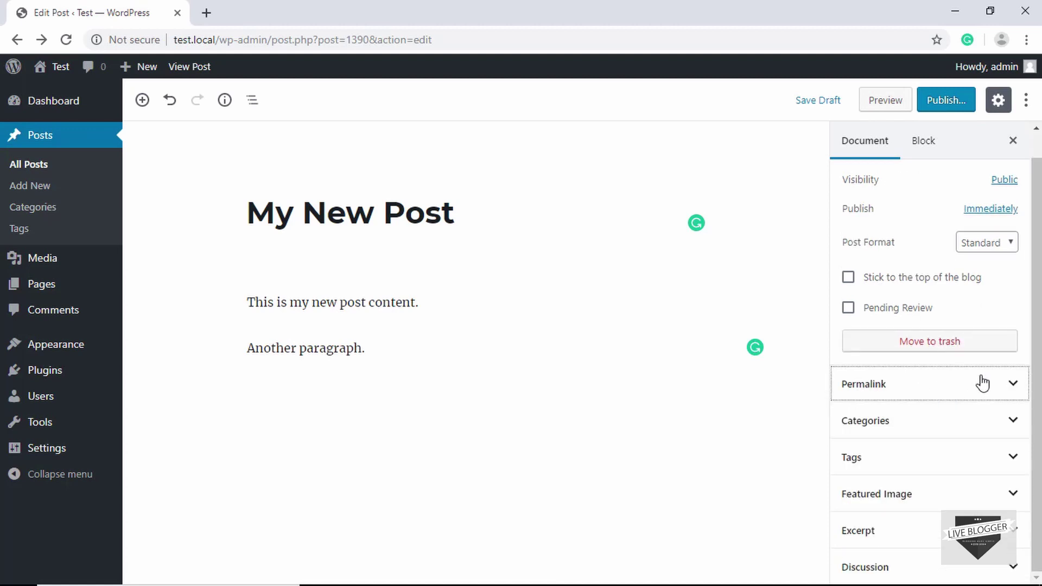
left_click(945, 385)
scroll(917, 490, "down", 3)
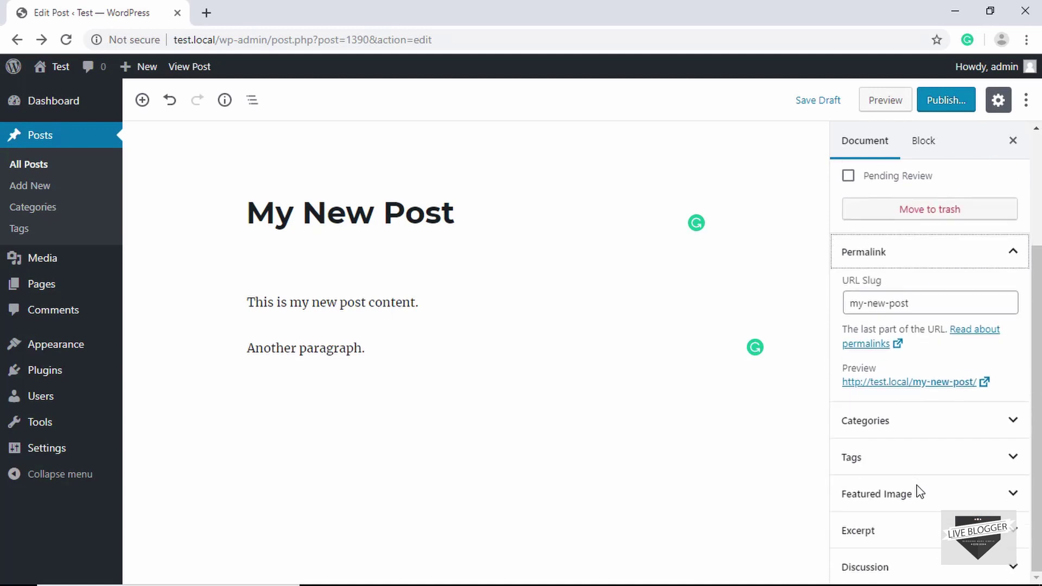
left_click(971, 262)
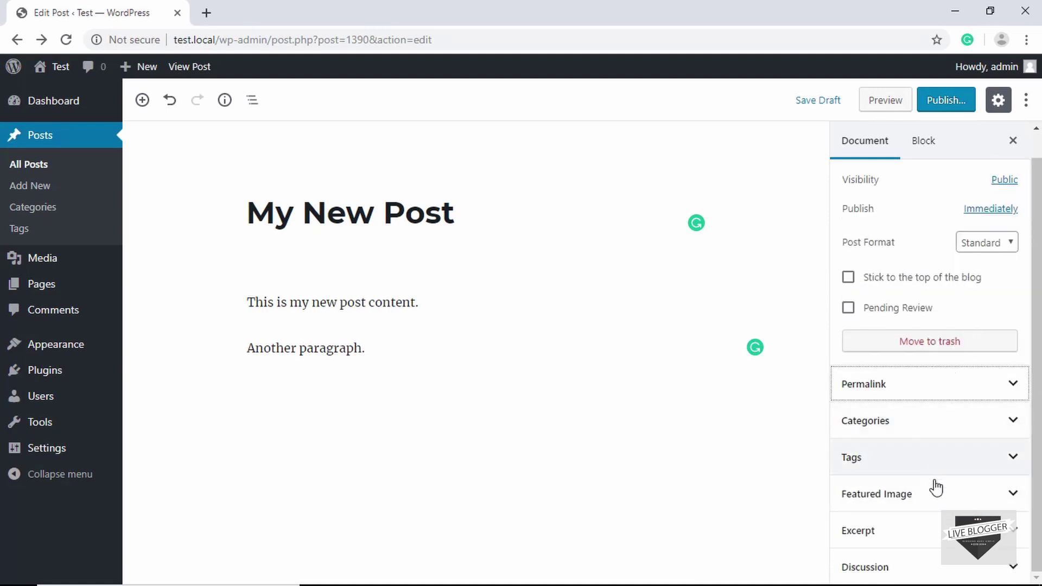
scroll(932, 326, "up", 1)
left_click(923, 142)
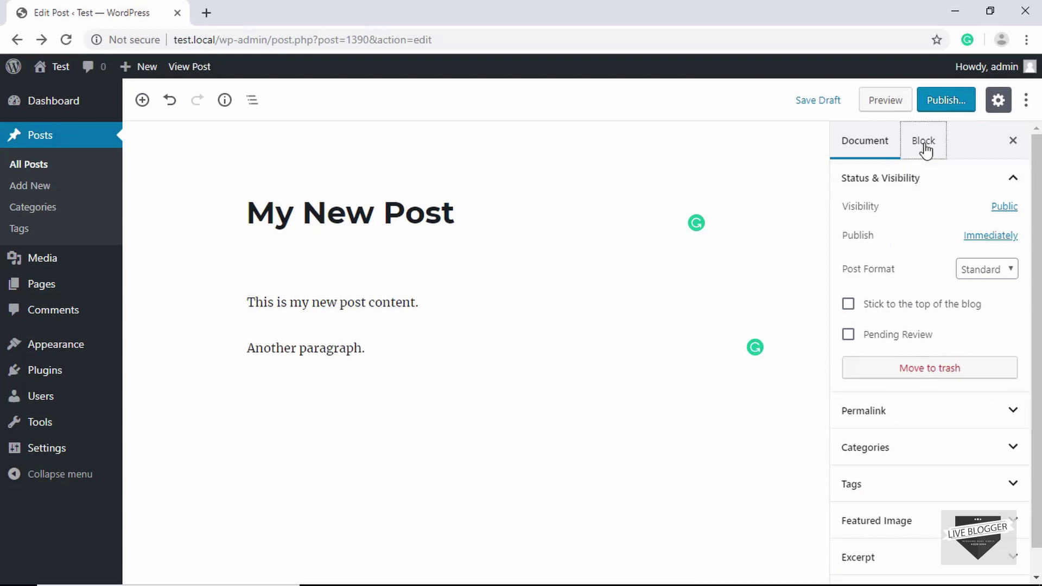
On the first paragraph, browse font sizes, toggle a drop cap on and off, and expand Color Settings.
left_click(376, 303)
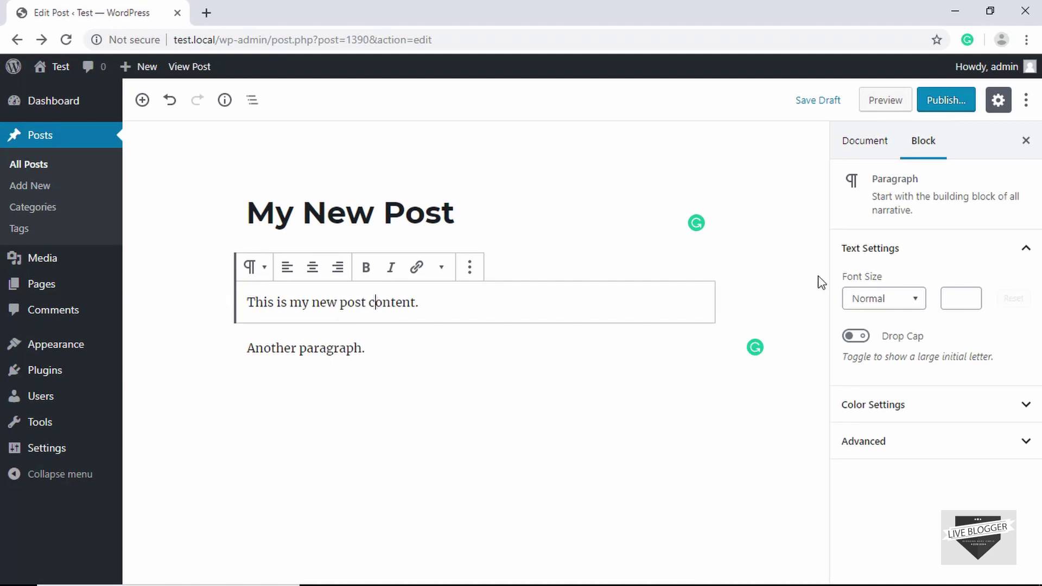
left_click(900, 303)
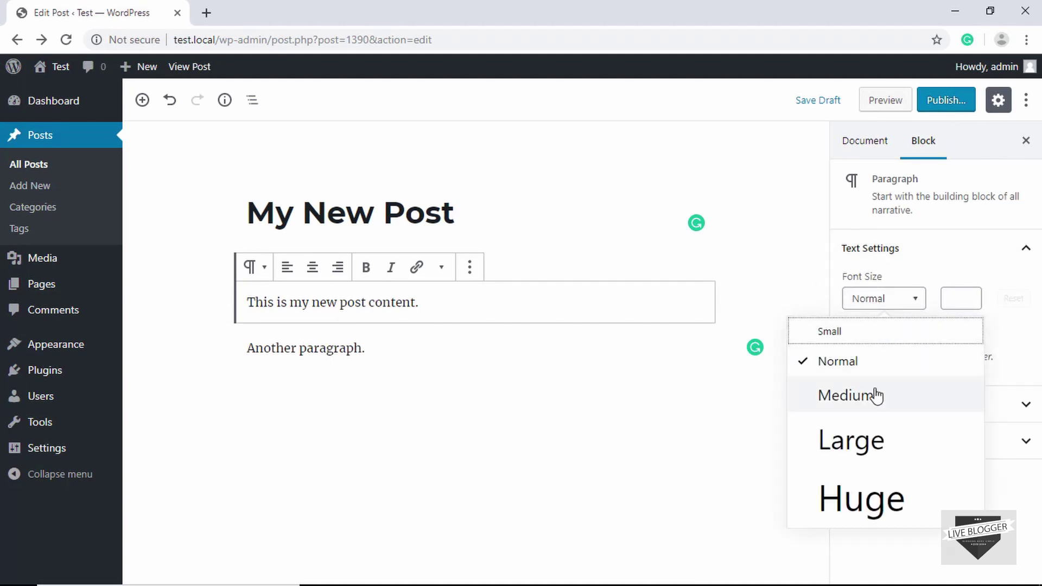
left_click(958, 299)
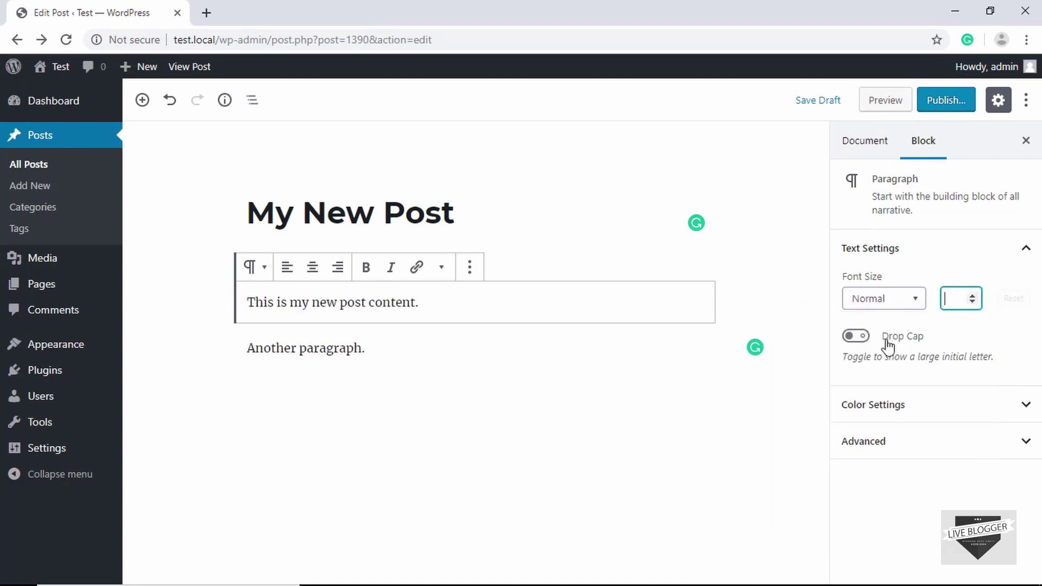
left_click(858, 342)
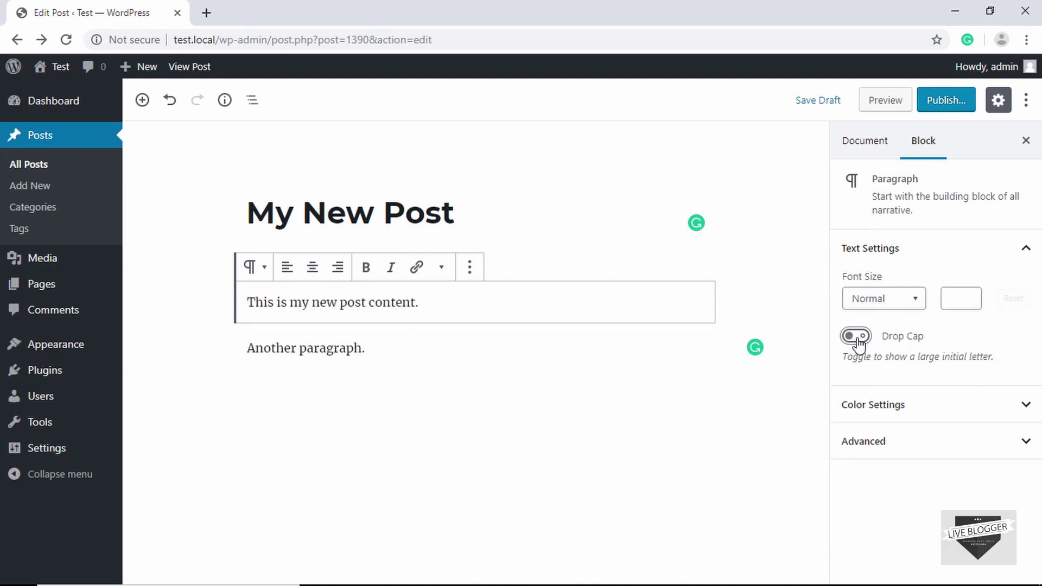
left_click(857, 342)
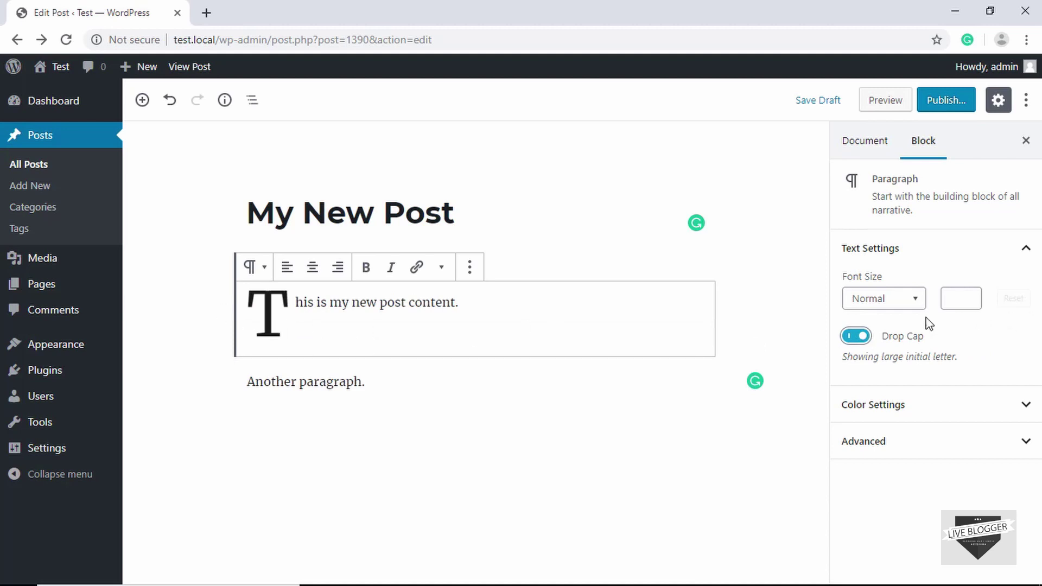
left_click(858, 336)
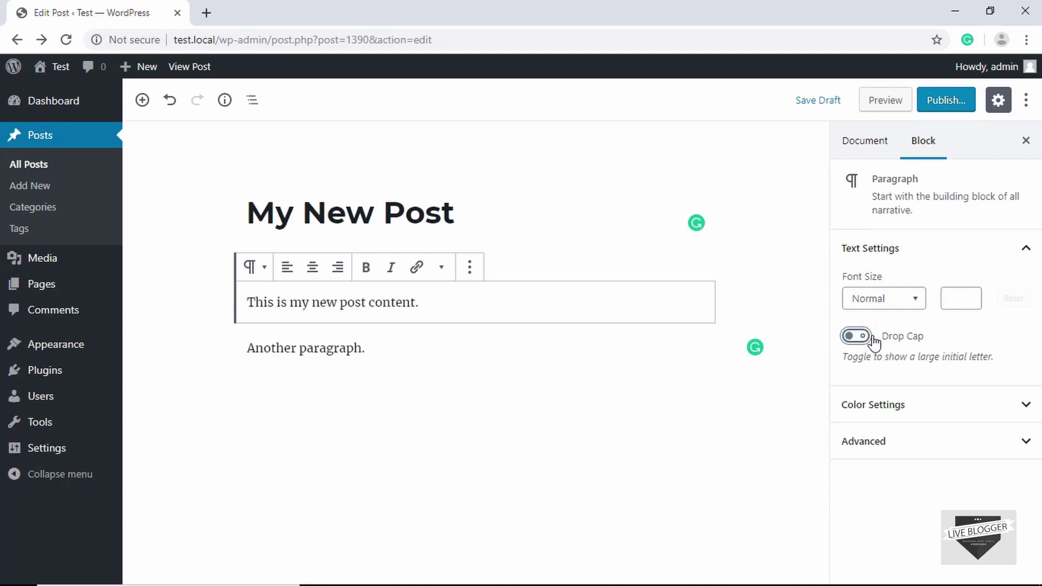
left_click(927, 415)
Give 'This is my new post content.' a blue background and white text, then deselect it.
scroll(948, 459, "down", 2)
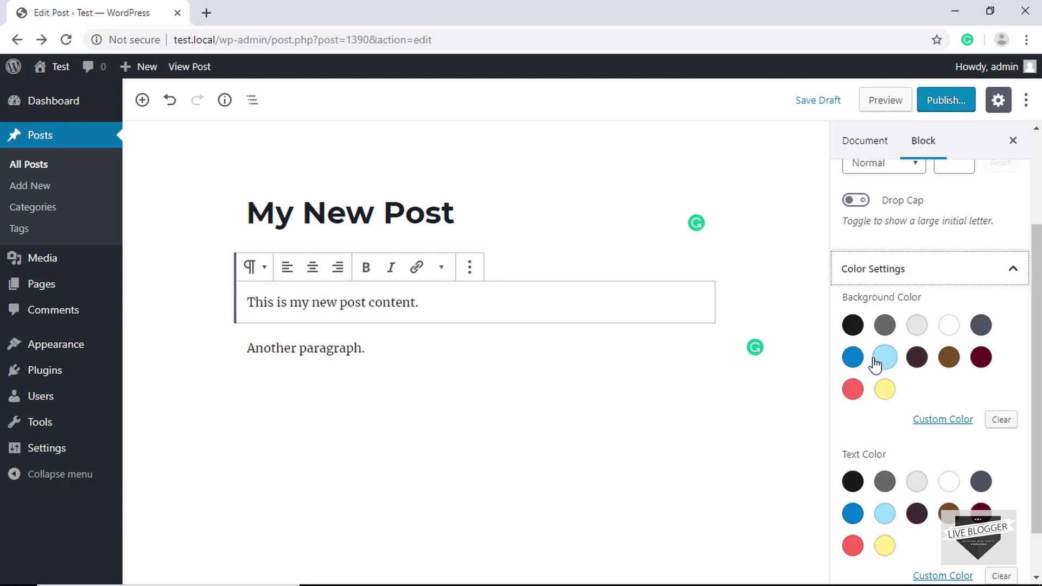
left_click(853, 359)
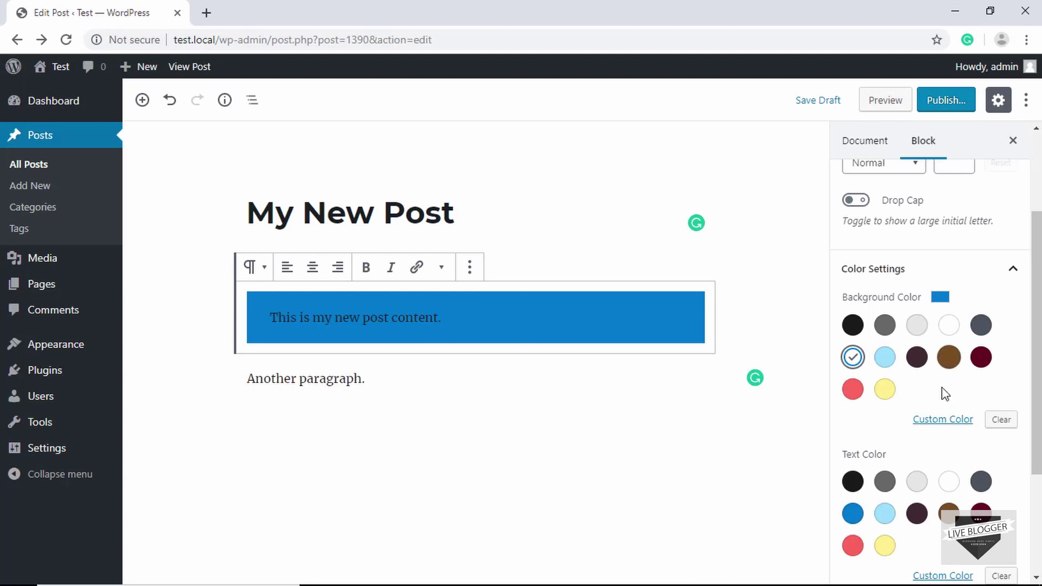
scroll(942, 374, "down", 3)
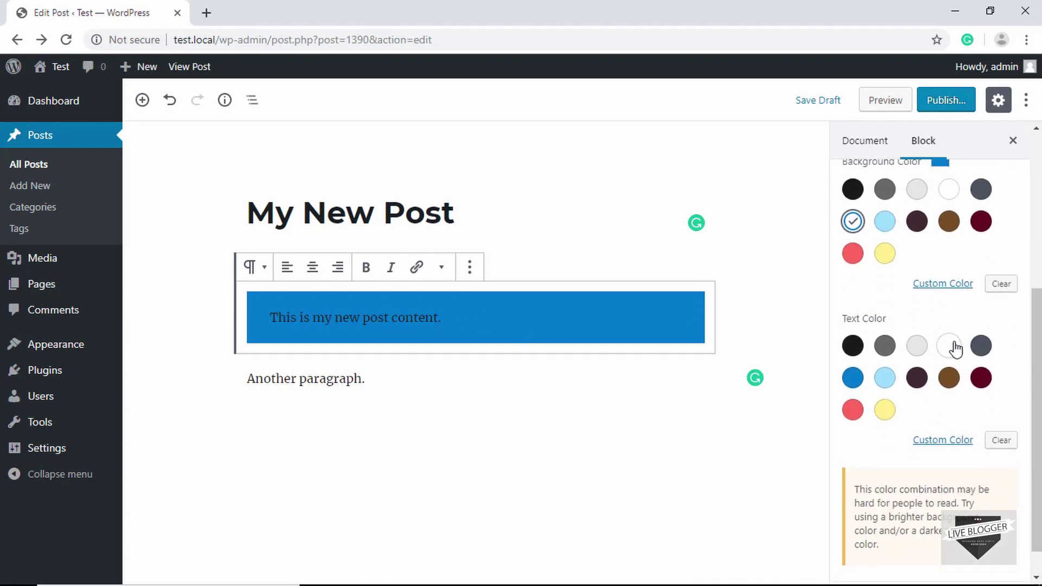
left_click(946, 348)
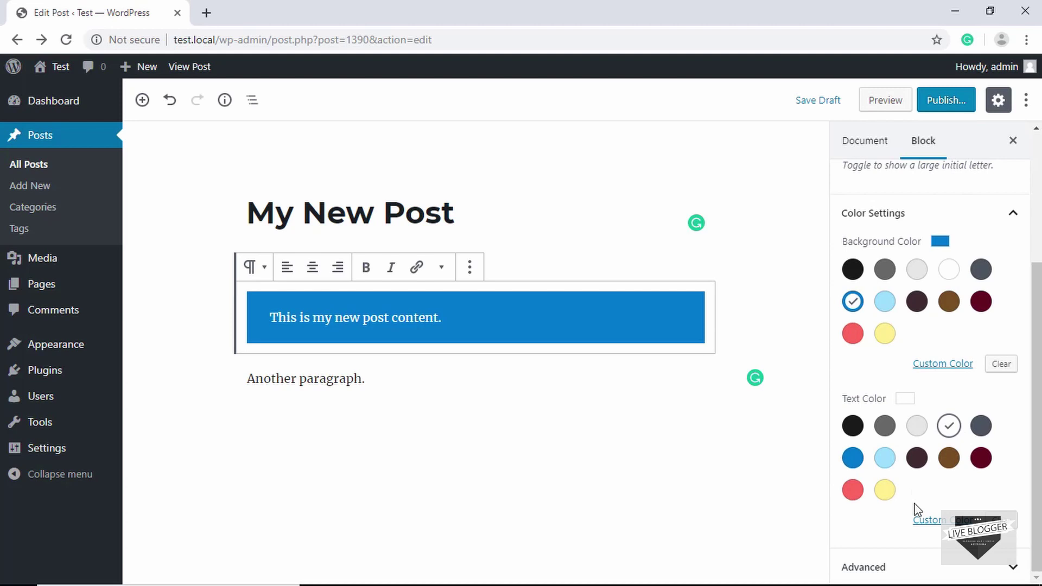
left_click(905, 564)
left_click(894, 548)
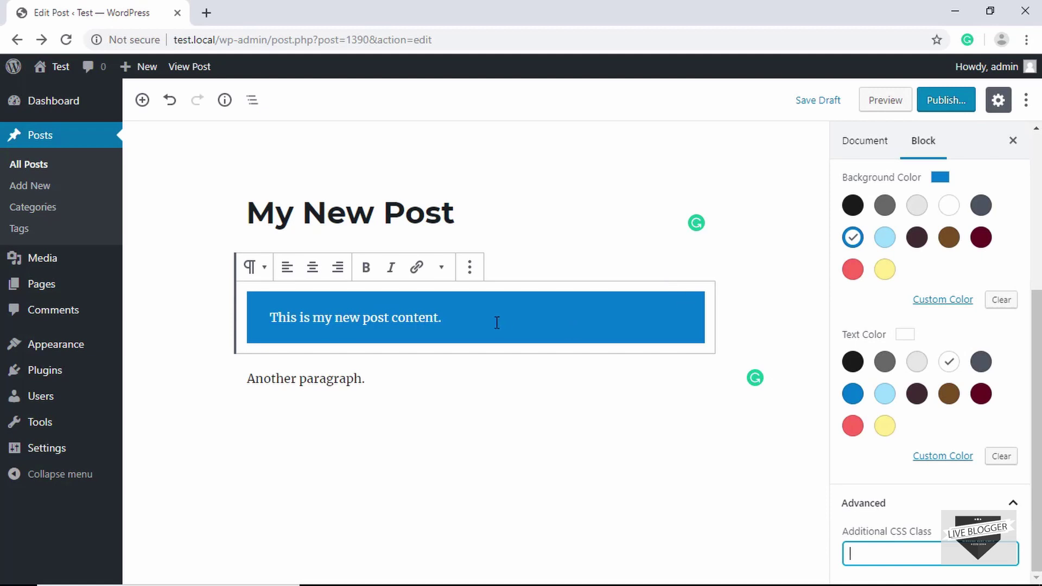
scroll(894, 518, "up", 1)
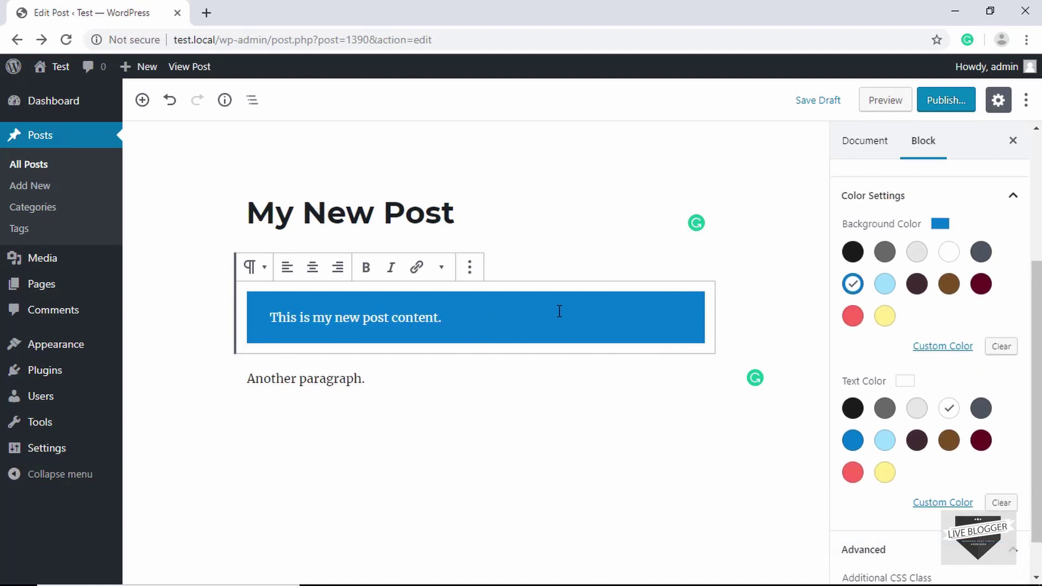
left_click(782, 314)
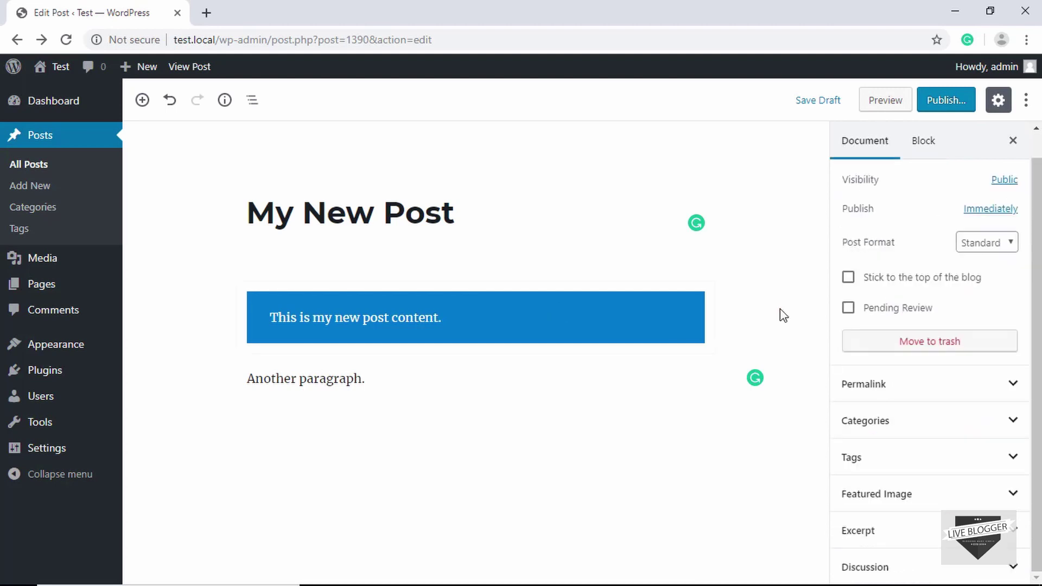
Delete both existing paragraphs from the post body.
left_click(922, 148)
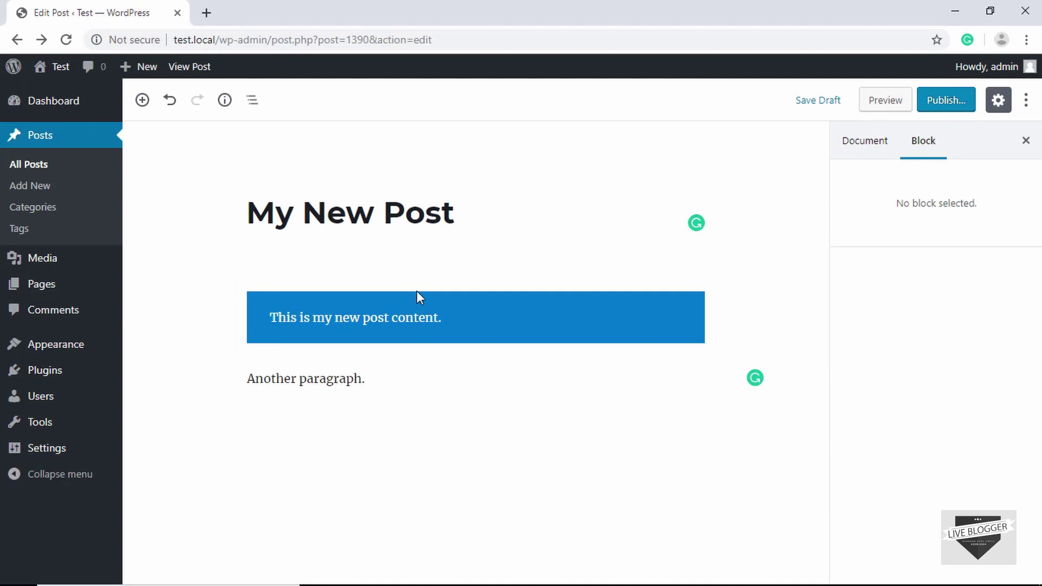
left_click_drag(379, 376, 256, 306)
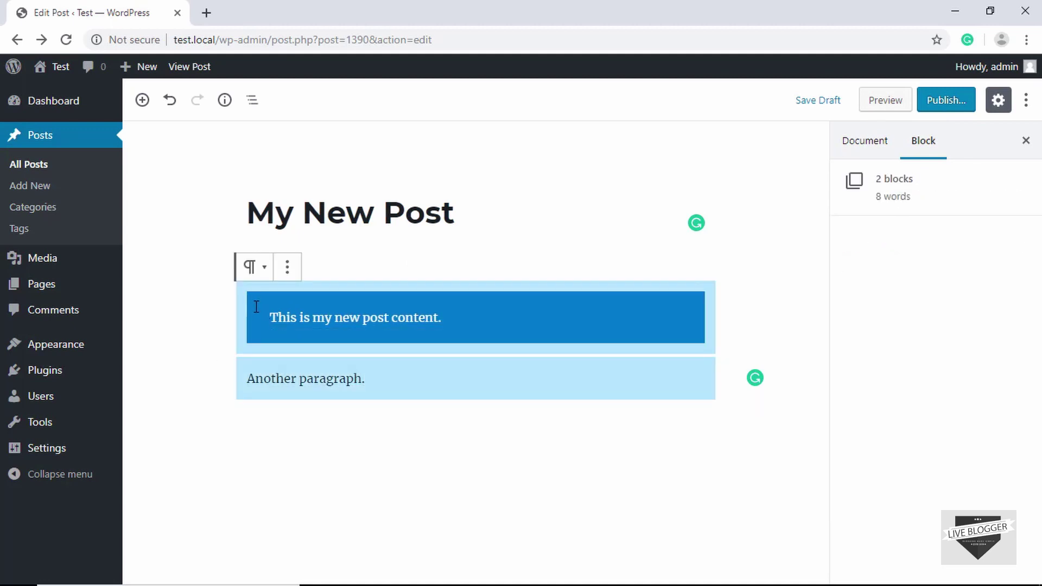
key("BackSpace")
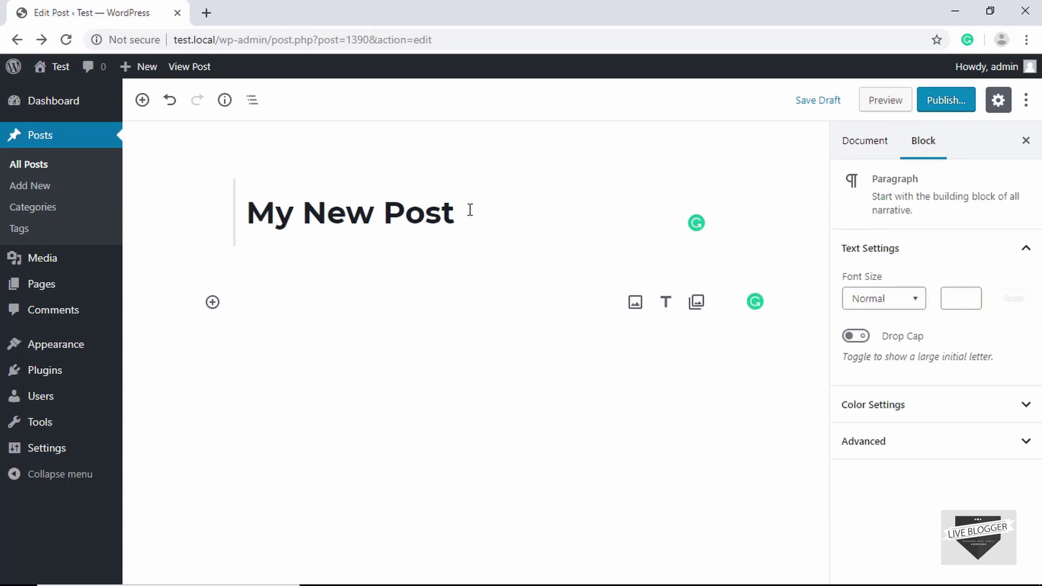
Paste 'This is my first paragraph' and add a second paragraph 'This is a new paragraph.'.
left_click_drag(467, 208, 225, 232)
left_click(317, 309)
type("This is my first paragraph")
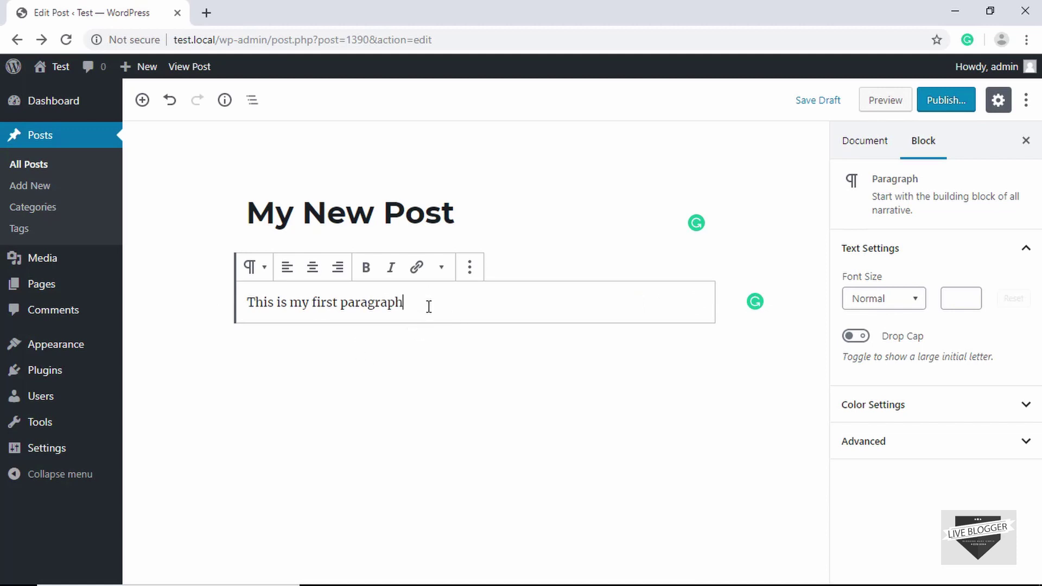
key("Return")
type("This is new paragraph.")
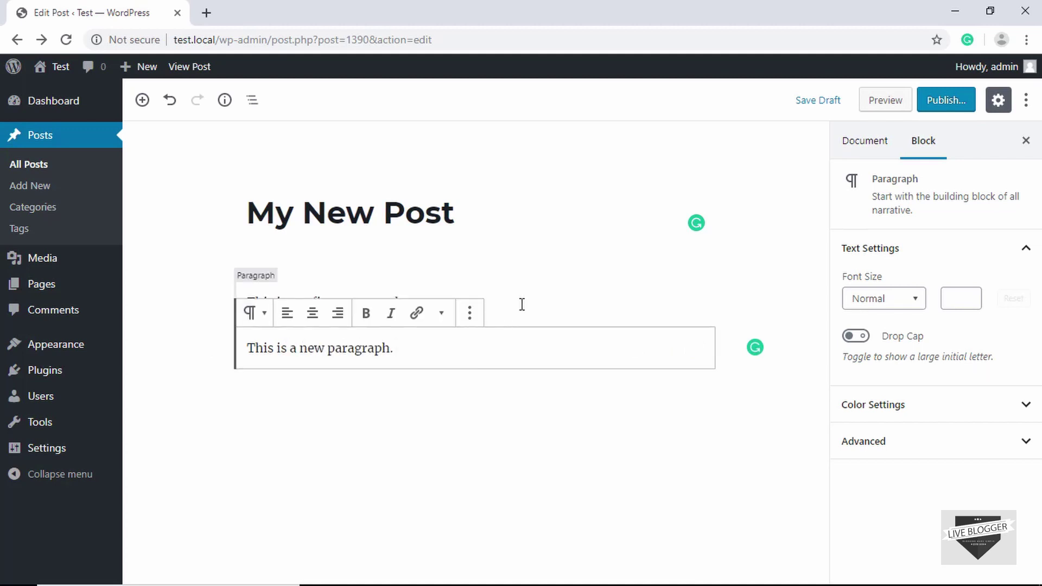
Add a Paragraph block 'asdf' at the end of the post from the toolbar inserter.
left_click(142, 99)
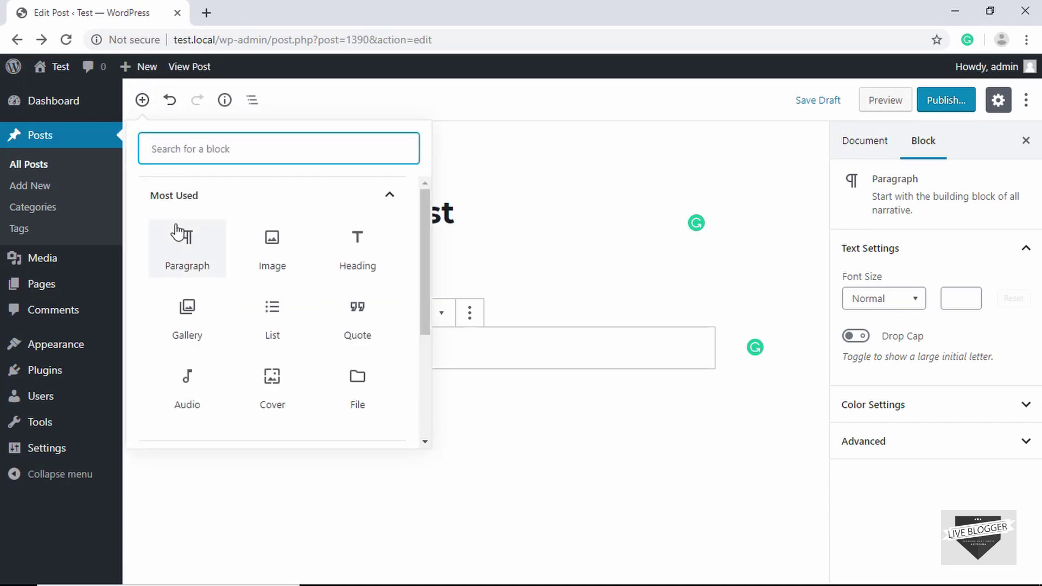
left_click(197, 263)
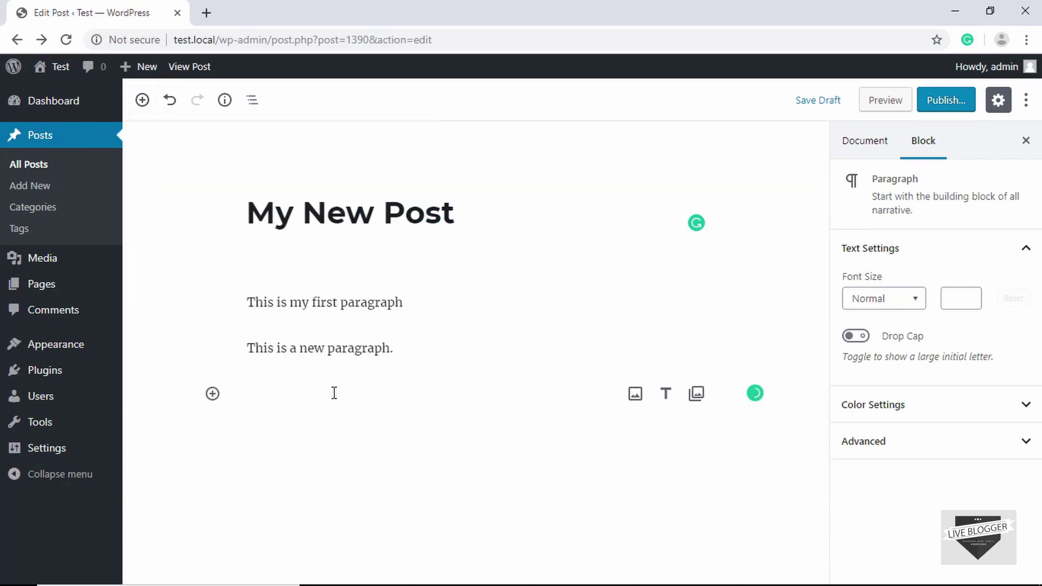
type("s")
type("asdf")
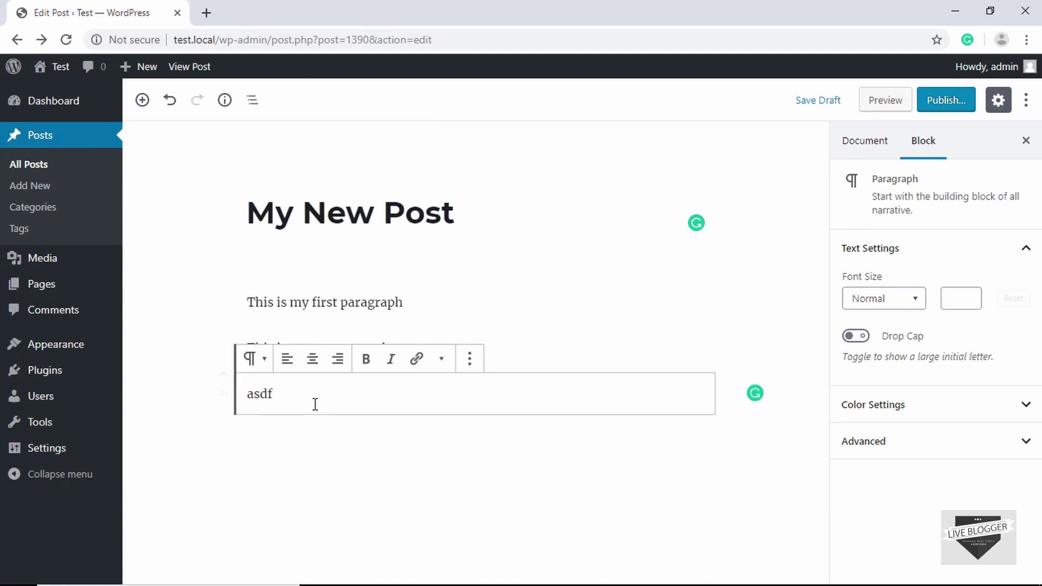
left_click(447, 463)
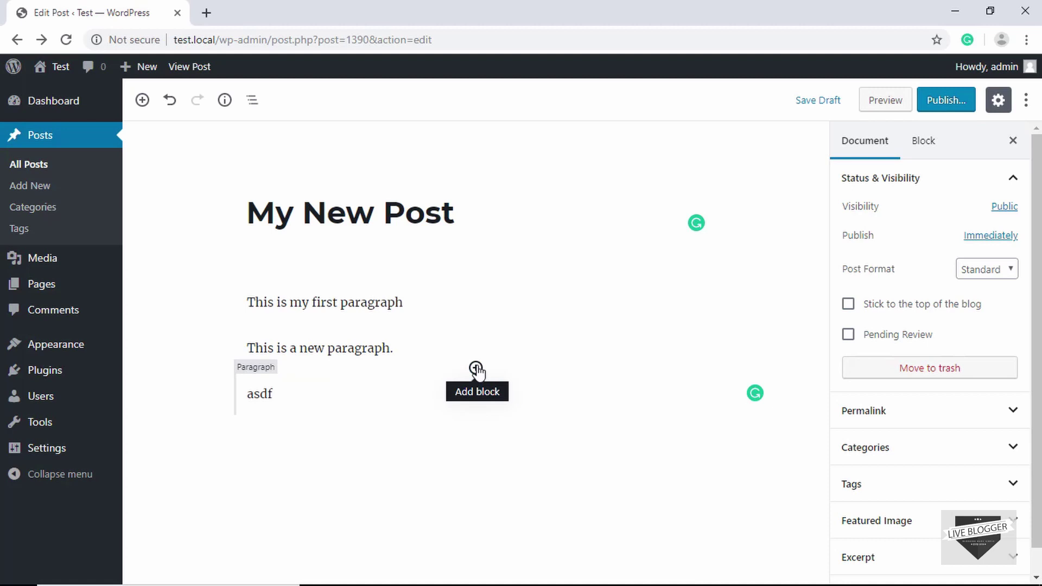
Insert an 'asd' paragraph via the between-blocks inserter, then open and close More options.
left_click(476, 369)
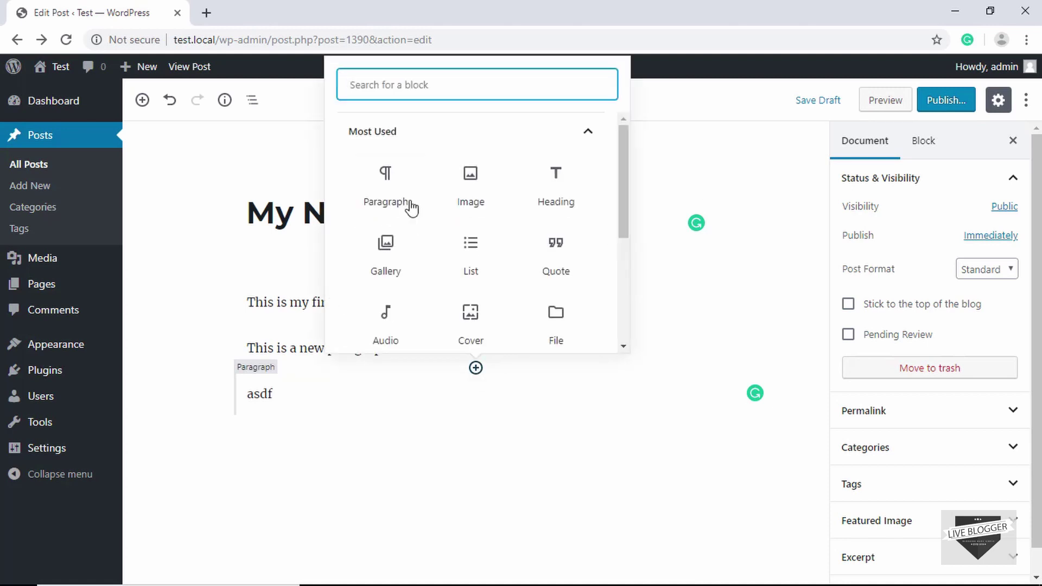
left_click(394, 190)
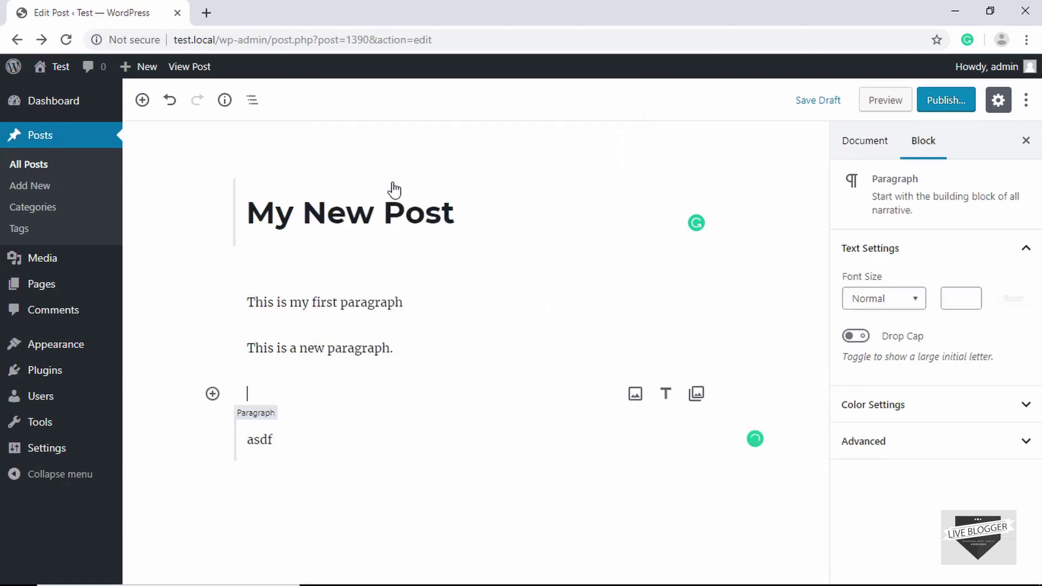
type("asd")
left_click(411, 346)
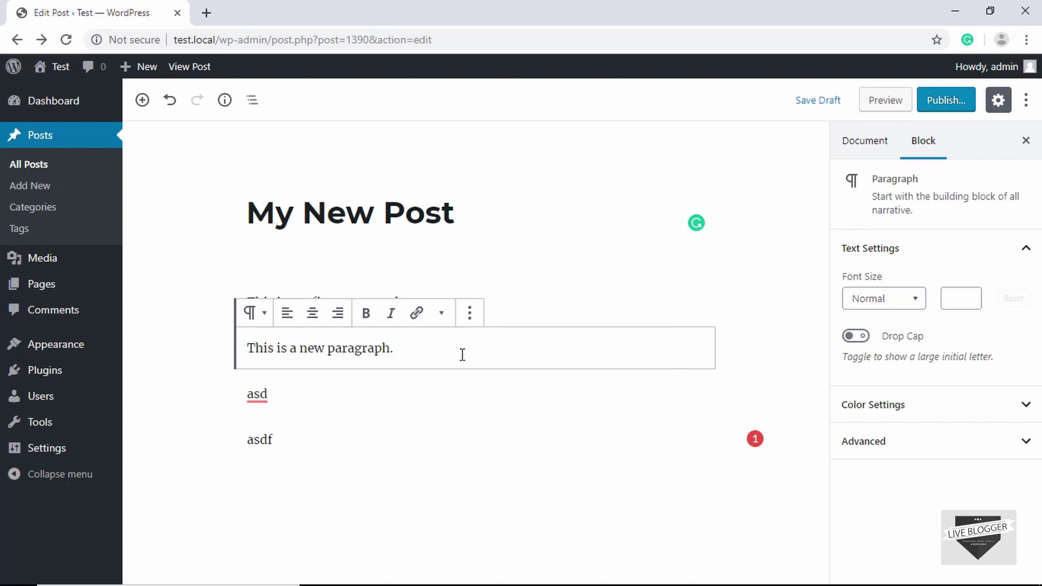
left_click(470, 314)
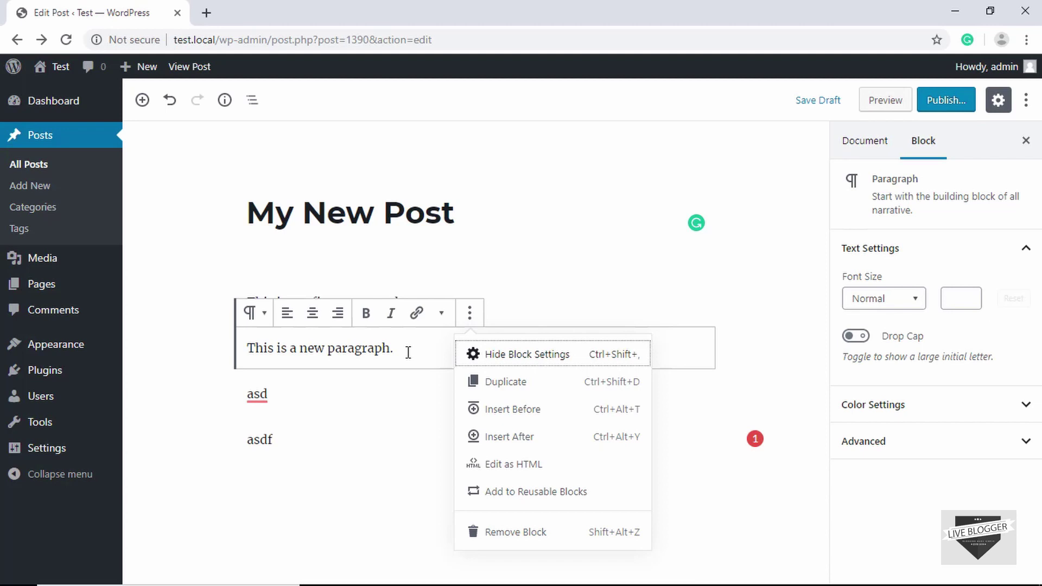
left_click(498, 268)
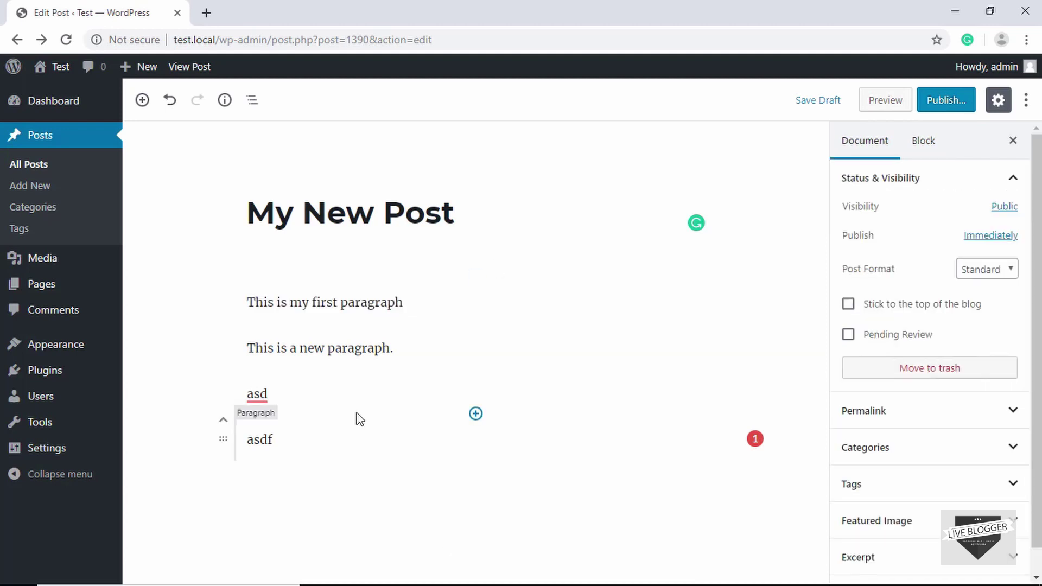
Remove the placeholder paragraph through its More options menu.
left_click(386, 395)
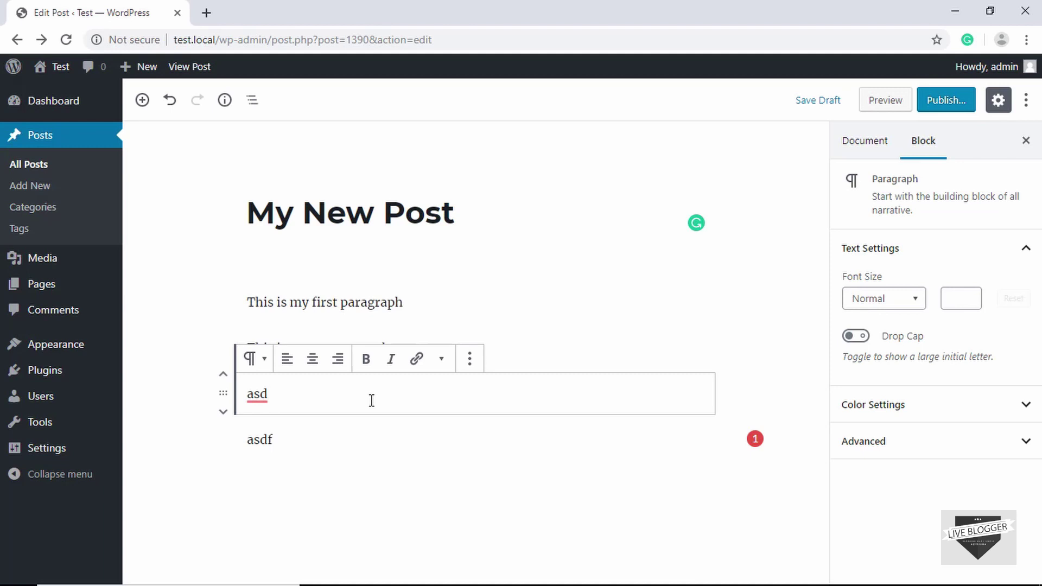
left_click(470, 364)
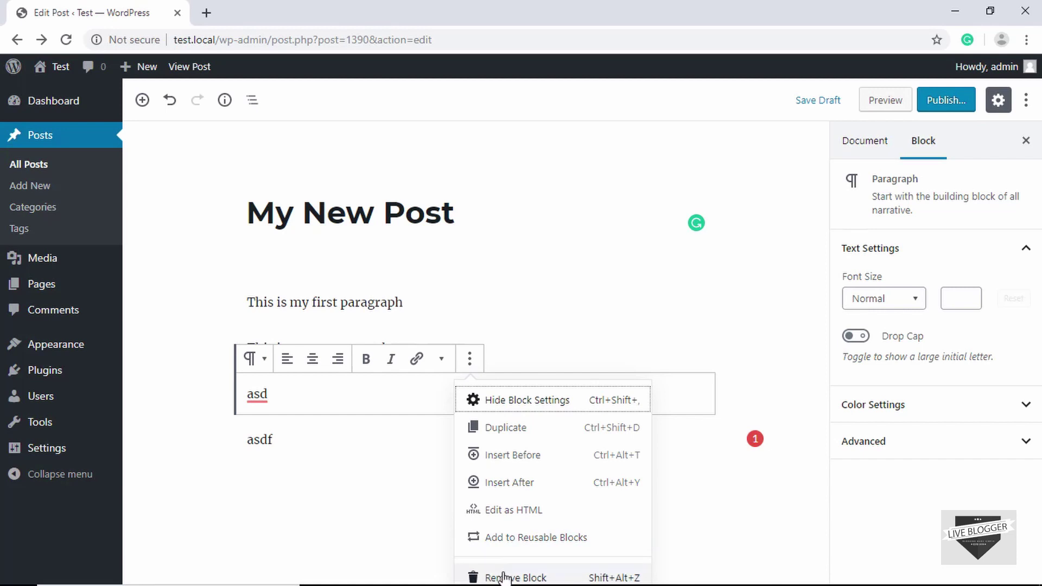
left_click(507, 576)
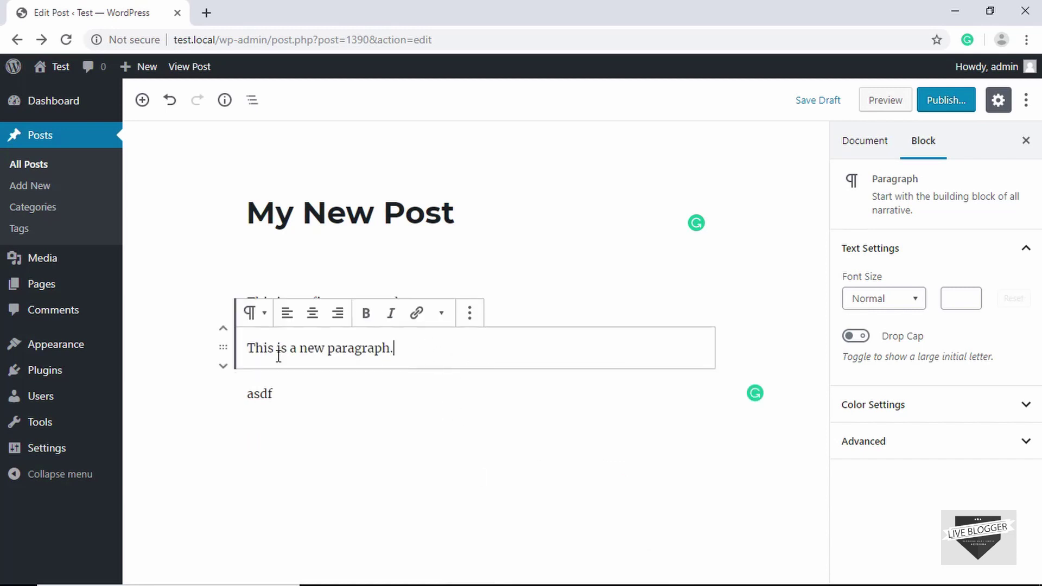
Undo a block move, then drag 'asdf' above 'This is my first paragraph'.
left_click(223, 331)
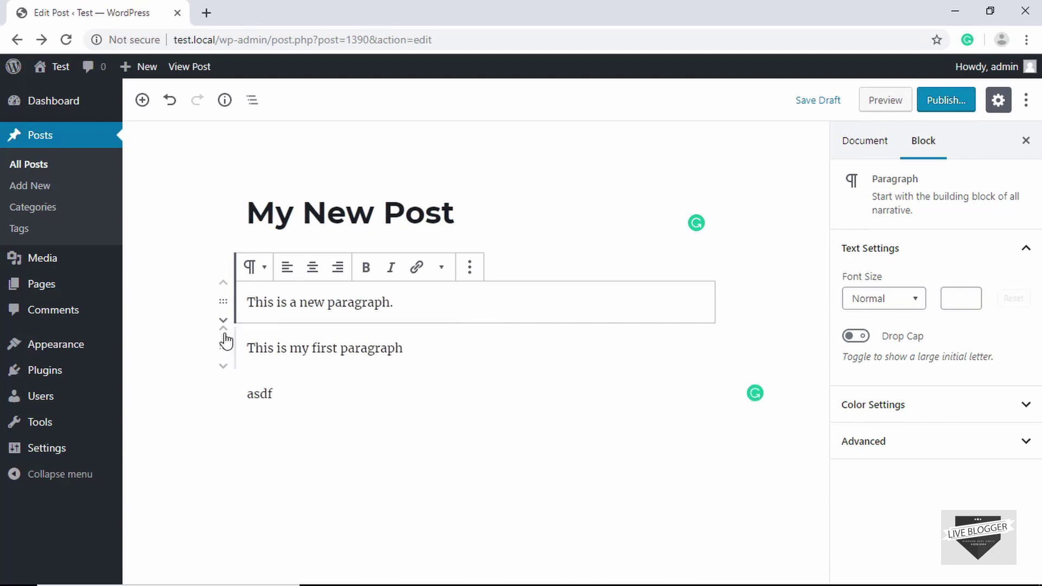
key("ctrl+z")
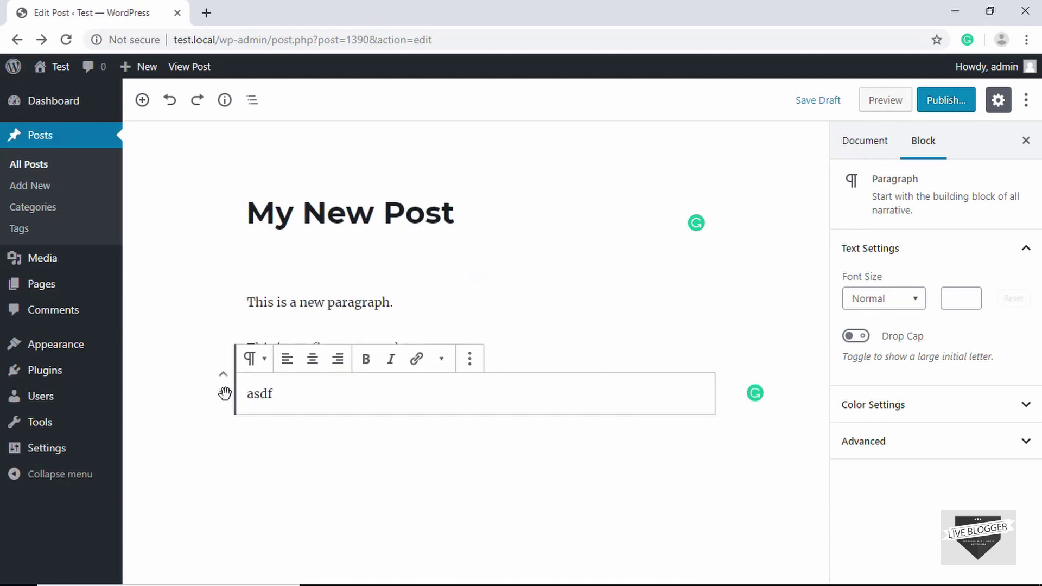
left_click_drag(225, 395, 312, 343)
Left-align 'This is a new paragraph.' and make its word 'paragraph' bold and italic.
left_click(328, 292)
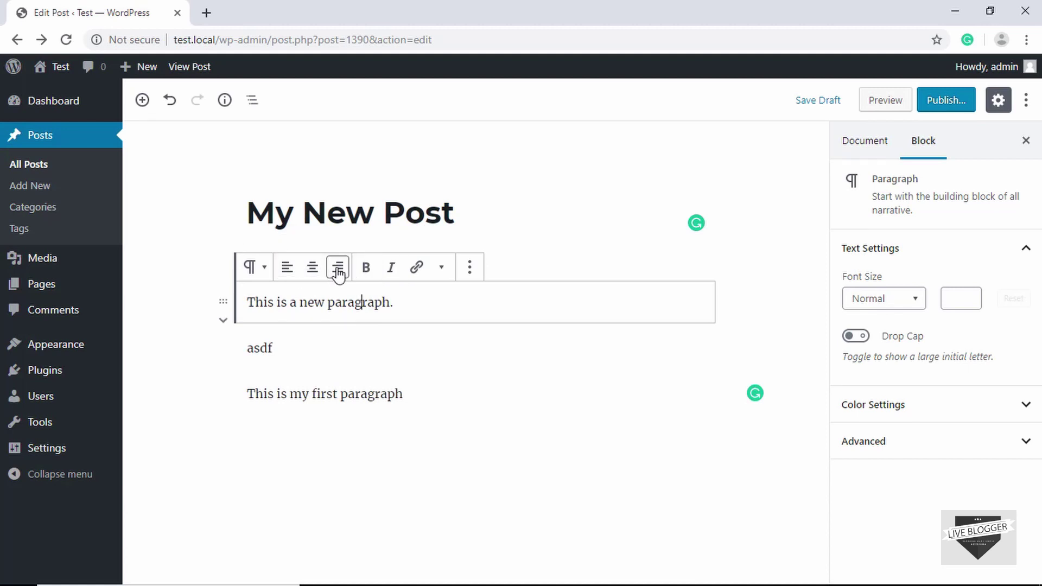
left_click(287, 267)
left_click_drag(389, 302, 326, 302)
left_click(365, 267)
left_click(391, 267)
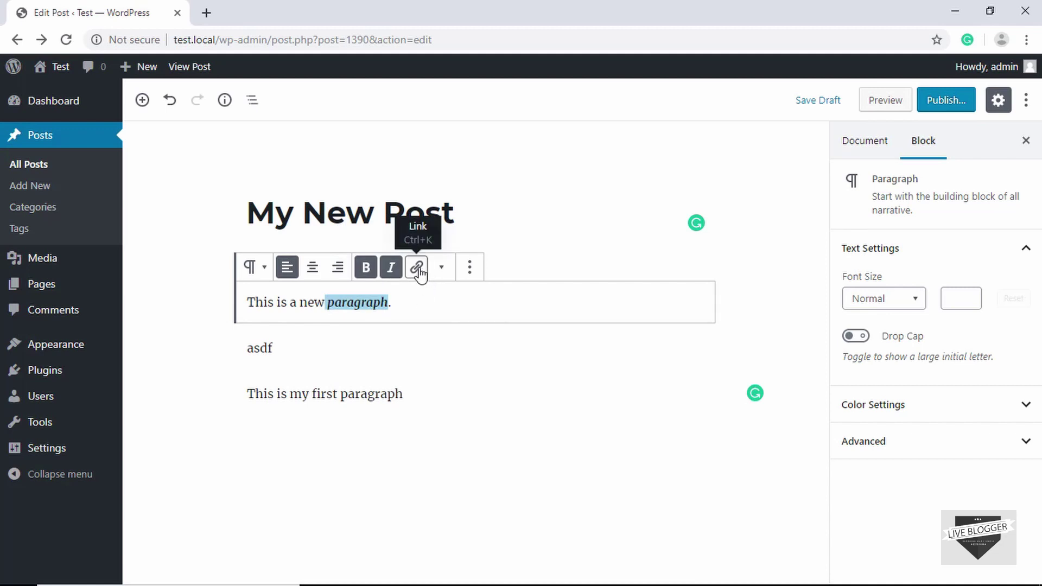
Open and dismiss an empty link on 'paragraph', then open and close the block's More options.
left_click(417, 270)
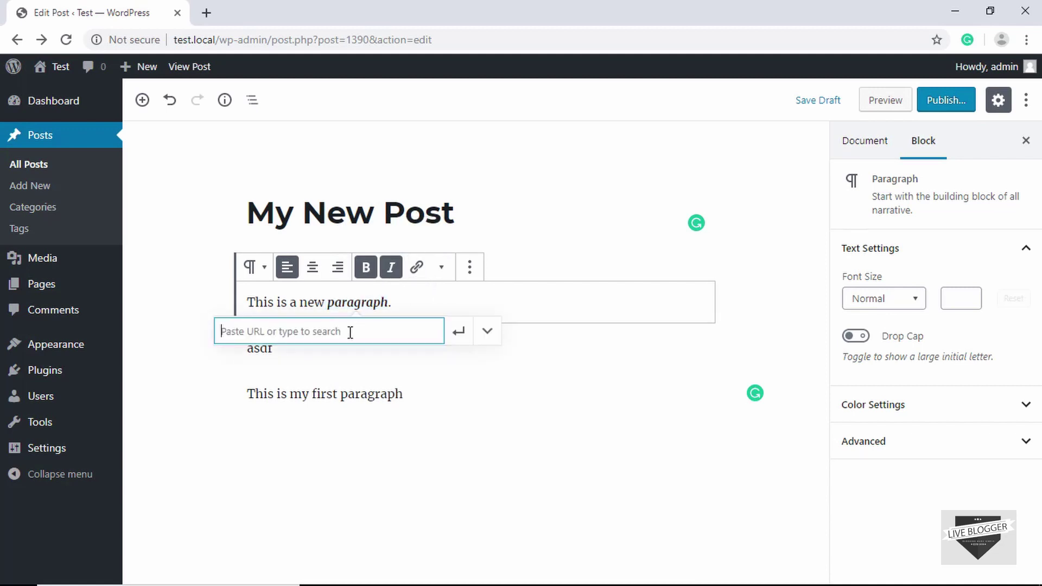
key("Return")
left_click(469, 267)
left_click(414, 306)
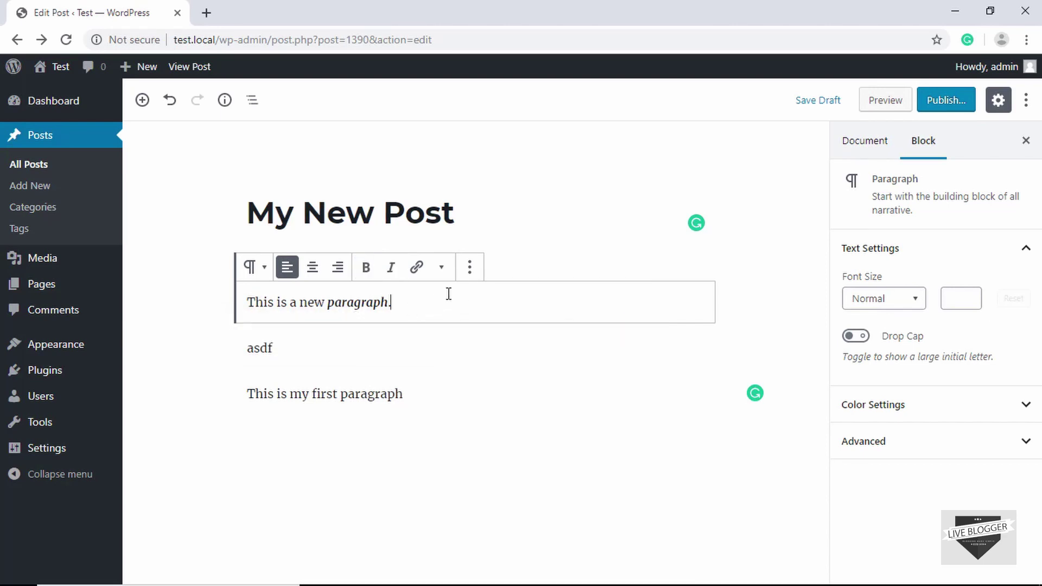
left_click(467, 275)
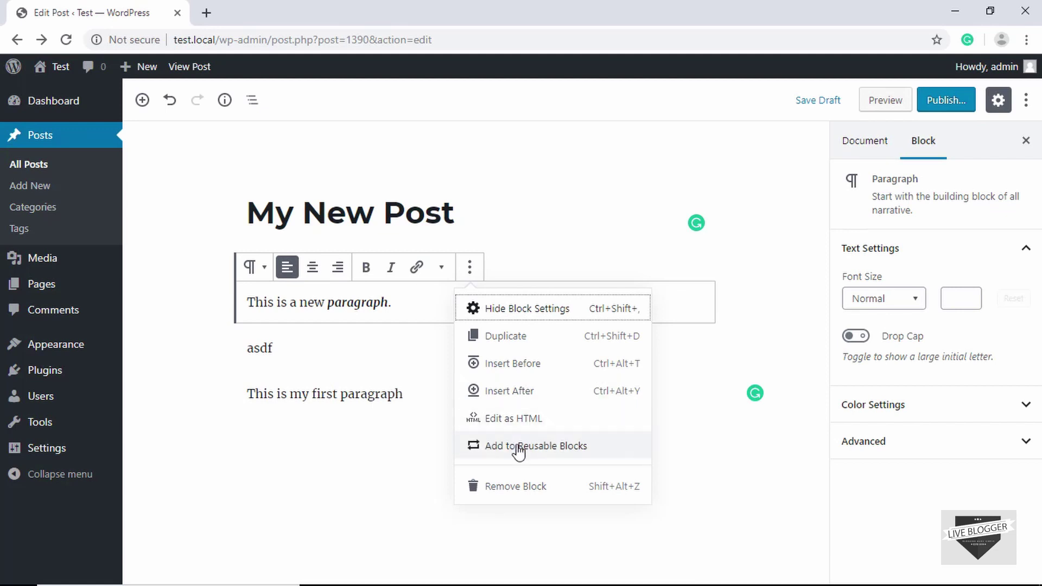
left_click(368, 387)
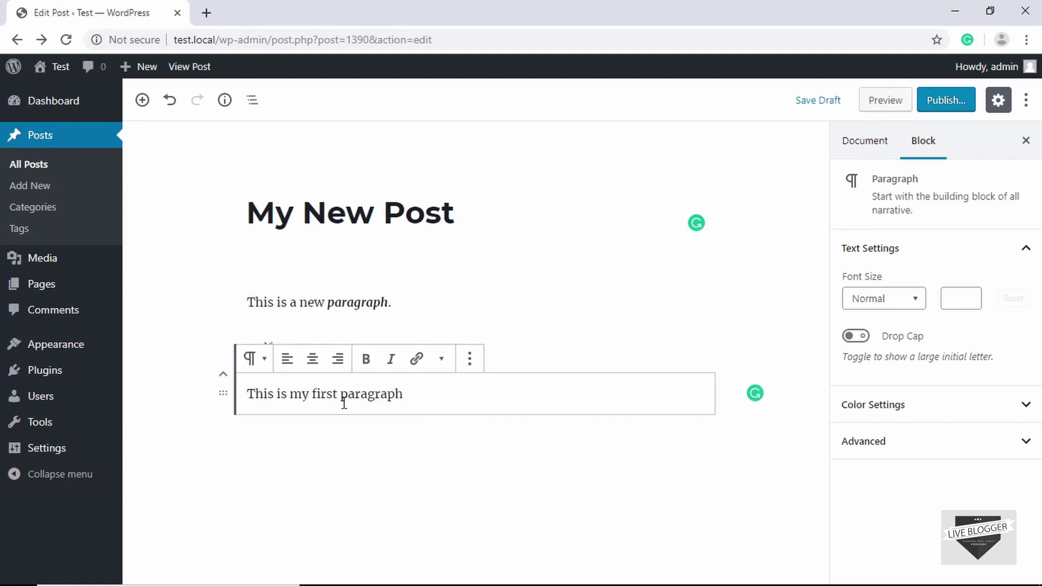
Transform the 'This is my first paragraph' block into a Heading block.
left_click(255, 360)
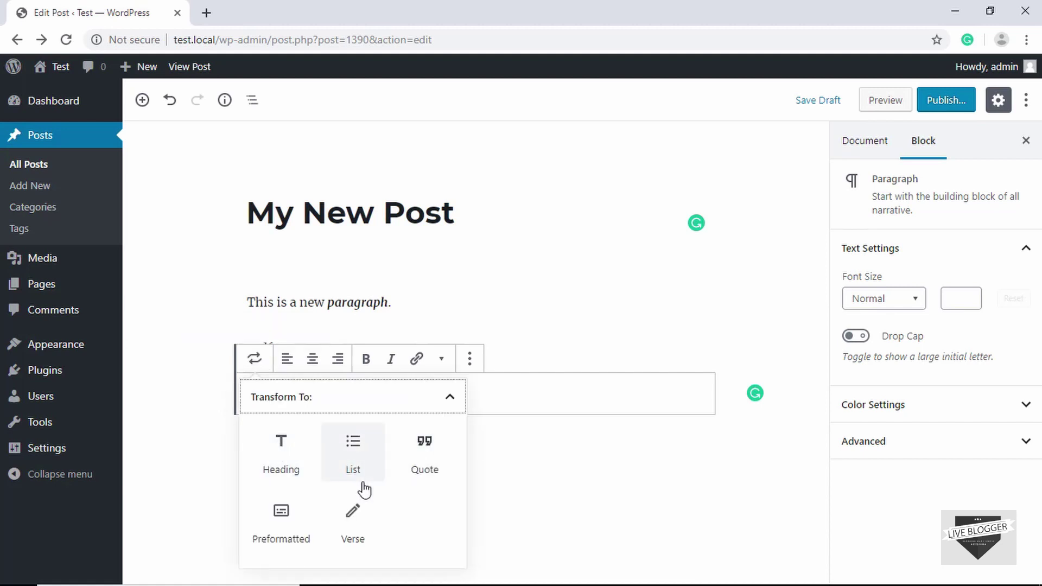
left_click(288, 451)
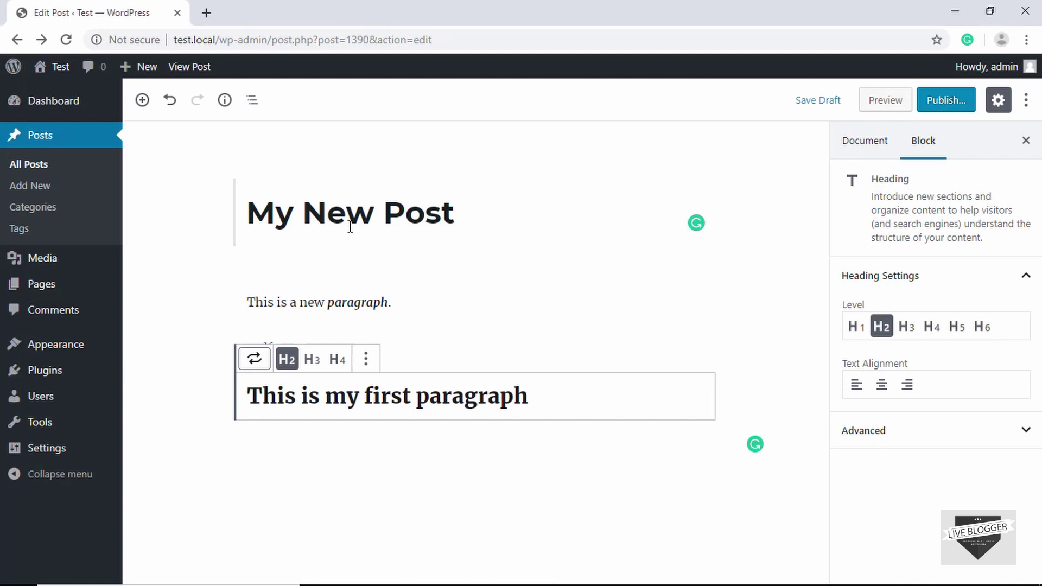
left_click(281, 206)
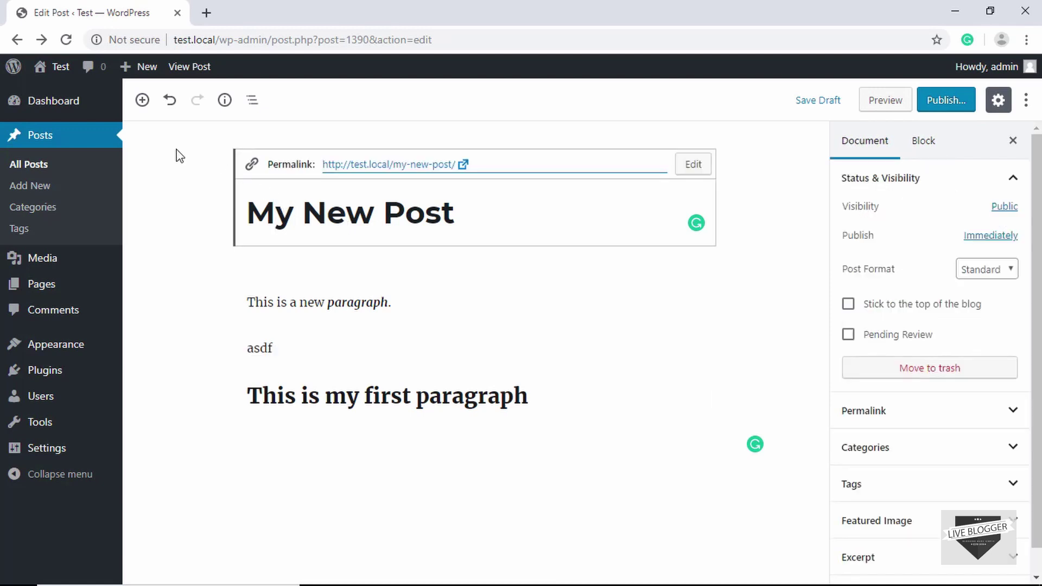
left_click(142, 100)
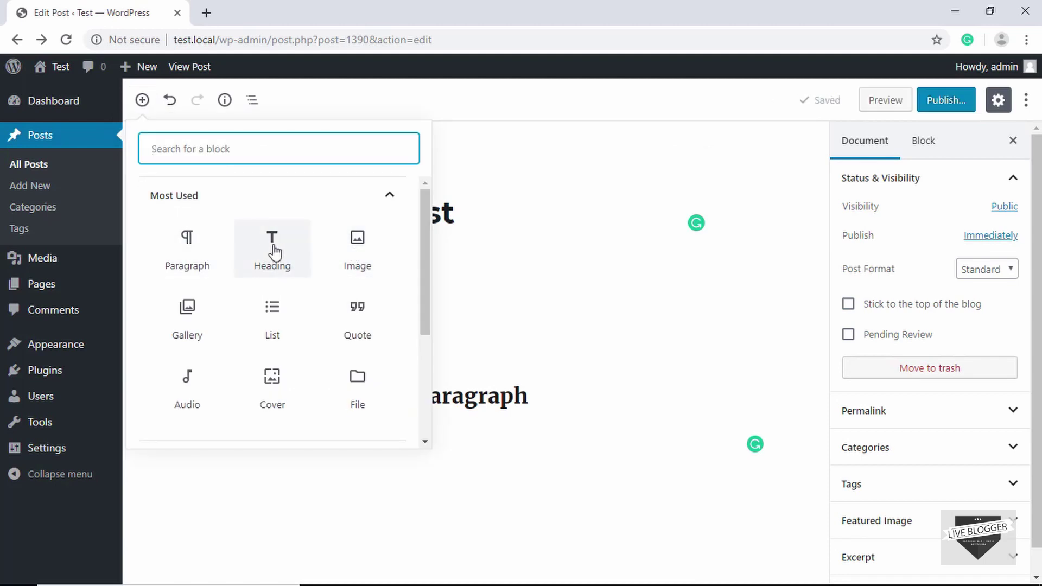
scroll(213, 266, "down", 2)
scroll(213, 266, "down", 3)
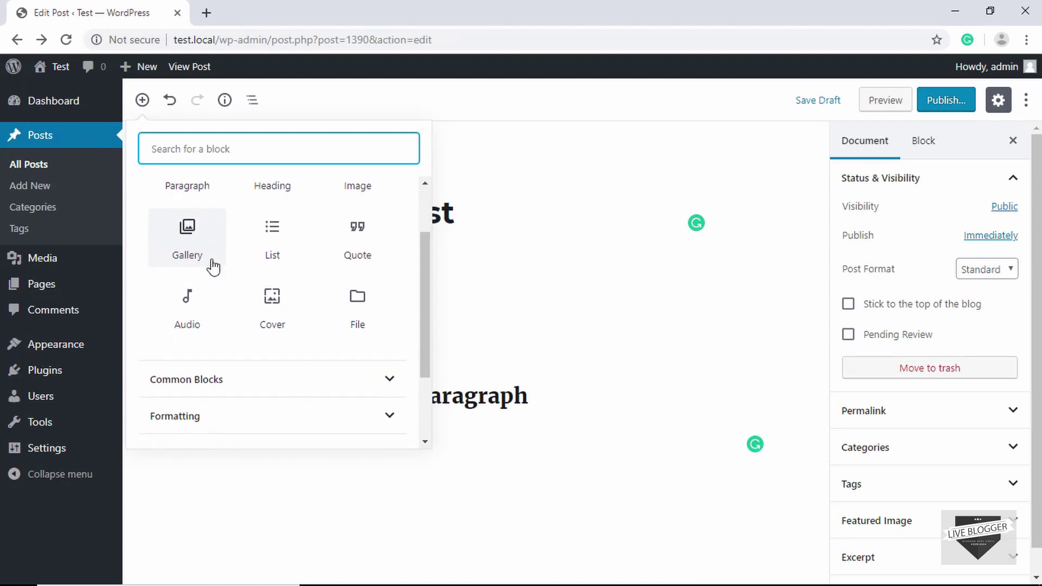
scroll(213, 265, "down", 1)
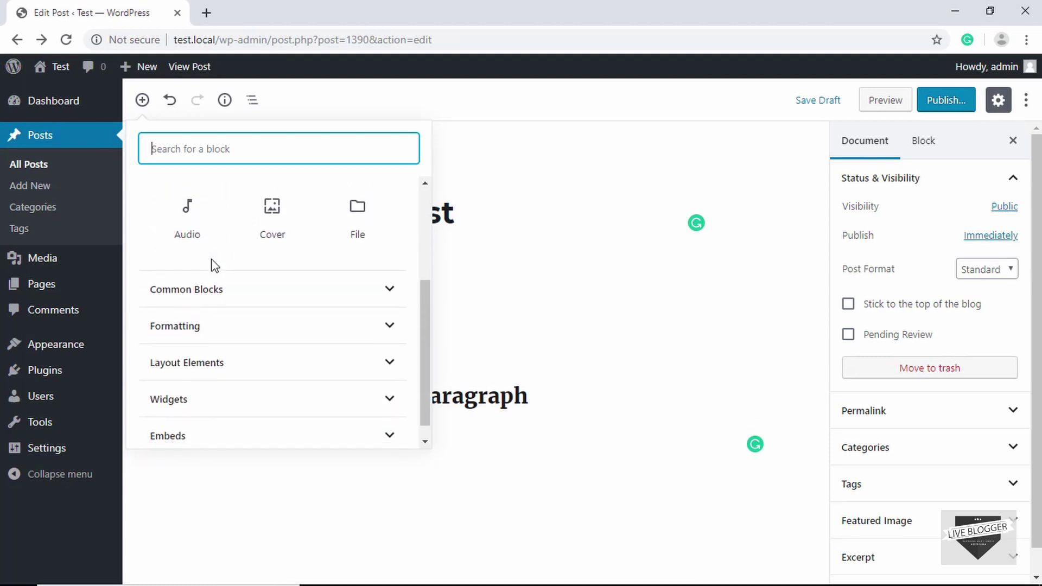
left_click(265, 282)
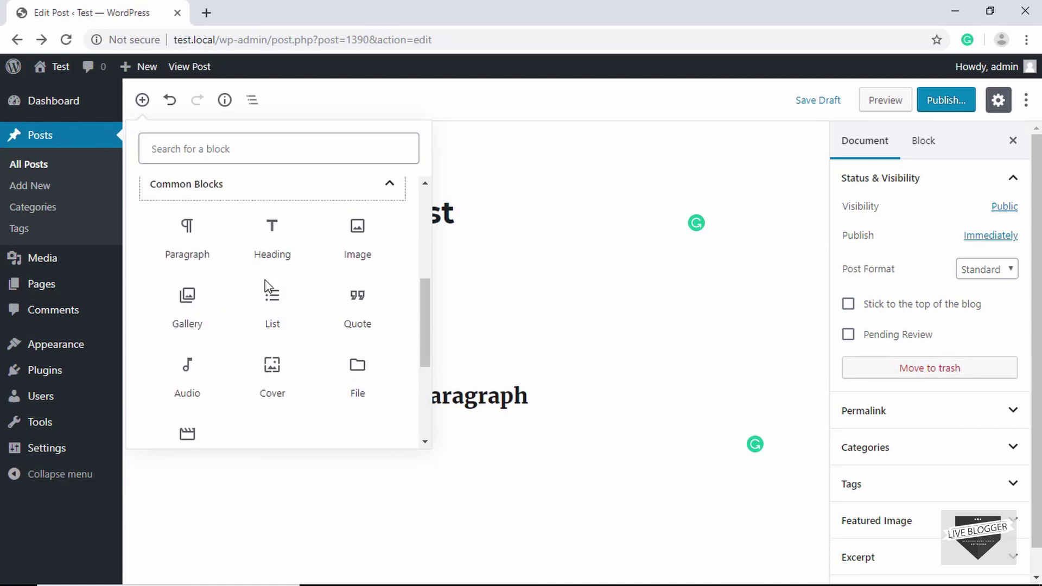
scroll(266, 286, "down", 2)
scroll(267, 288, "down", 3)
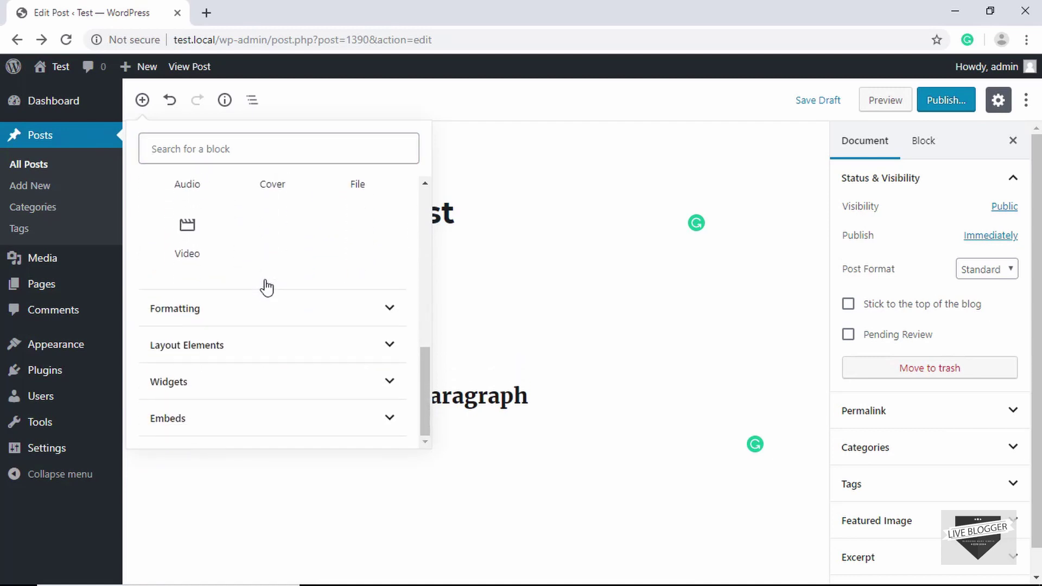
left_click(256, 314)
scroll(256, 315, "down", 1)
scroll(256, 315, "down", 3)
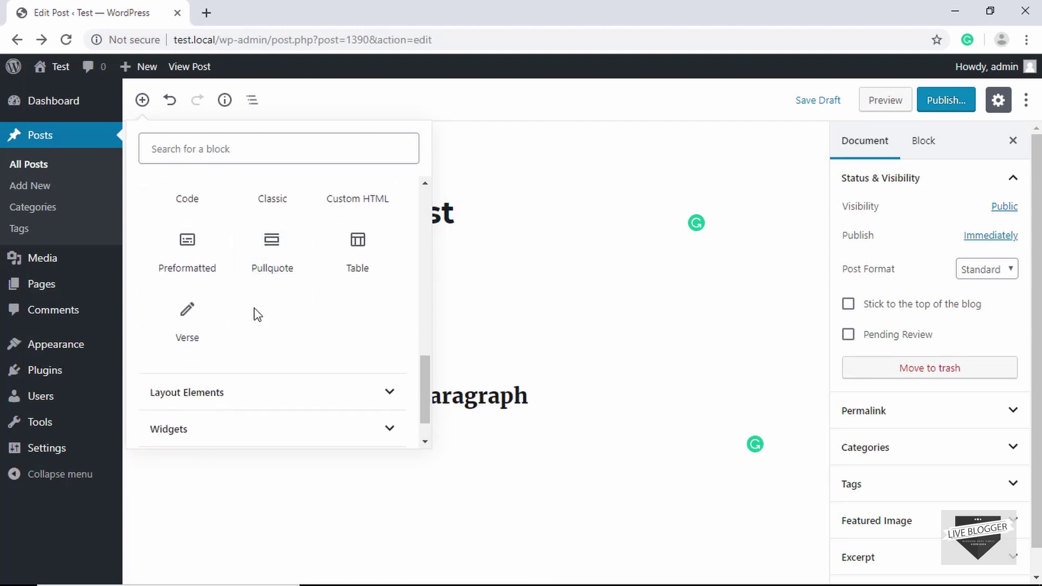
left_click(246, 346)
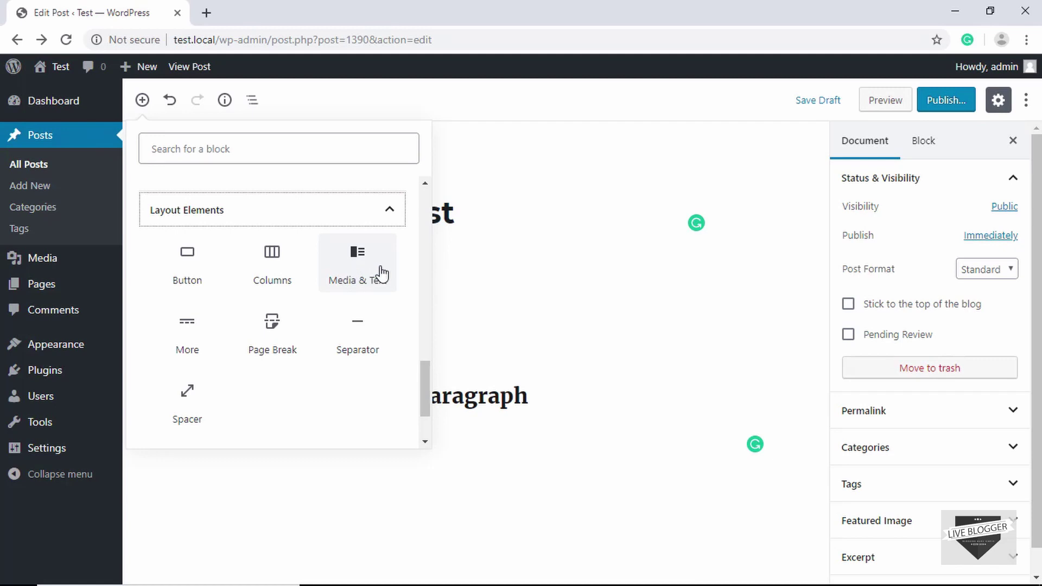
scroll(327, 247, "down", 2)
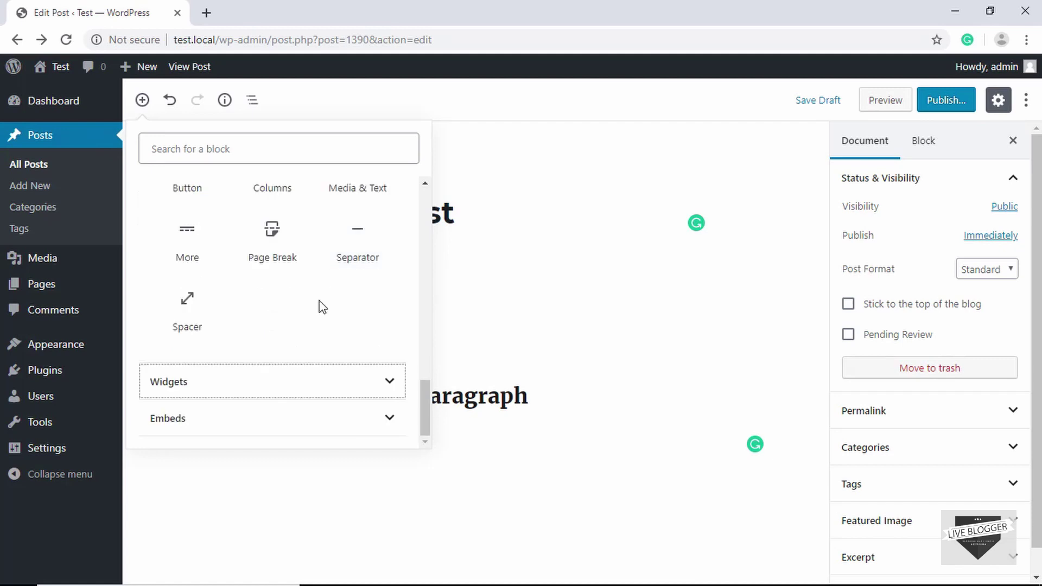
left_click(288, 390)
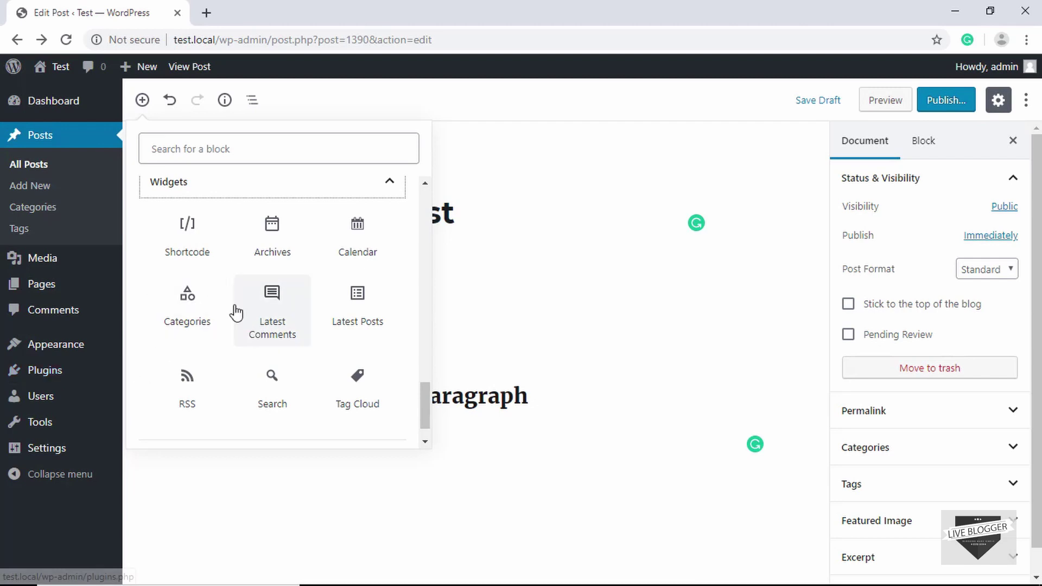
scroll(323, 324, "down", 1)
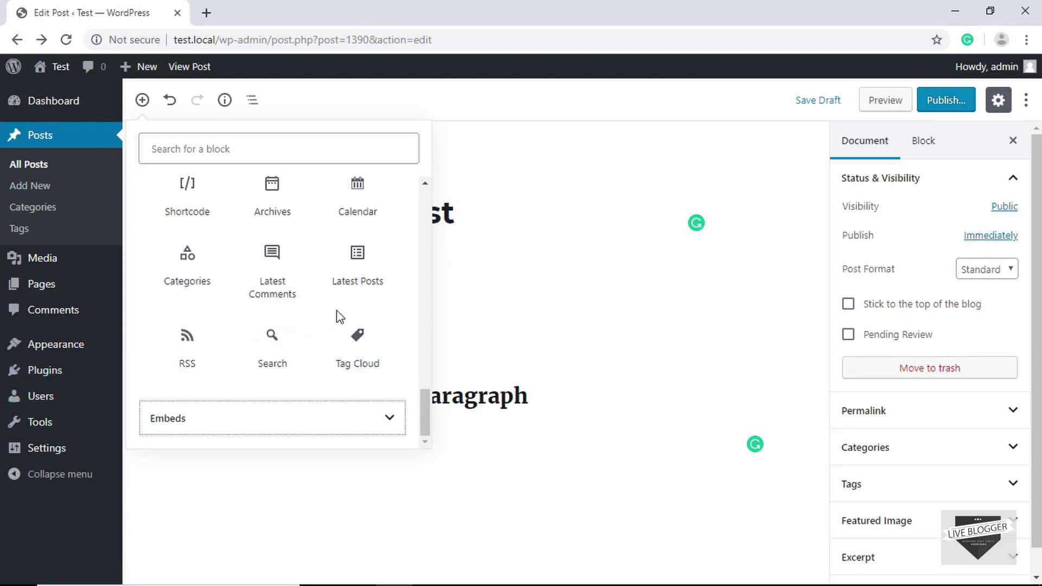
left_click(325, 426)
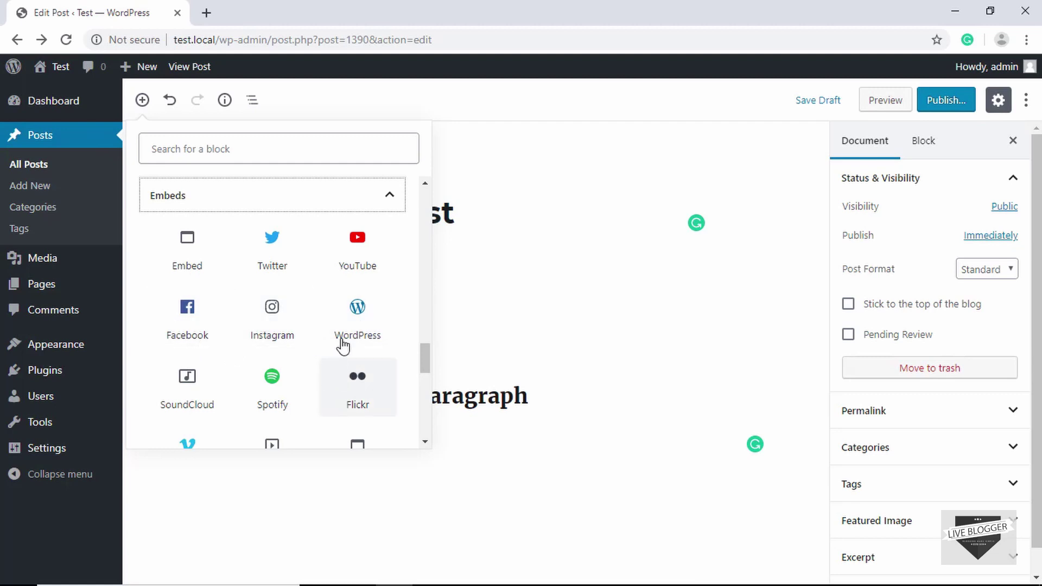
scroll(350, 366, "down", 6)
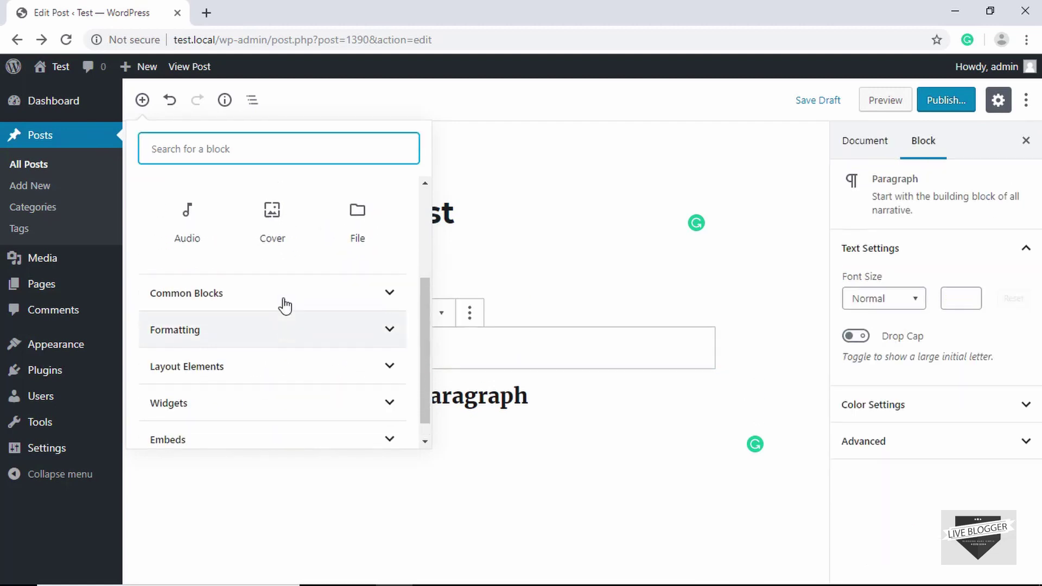
scroll(283, 305, "up", 2)
scroll(284, 304, "up", 3)
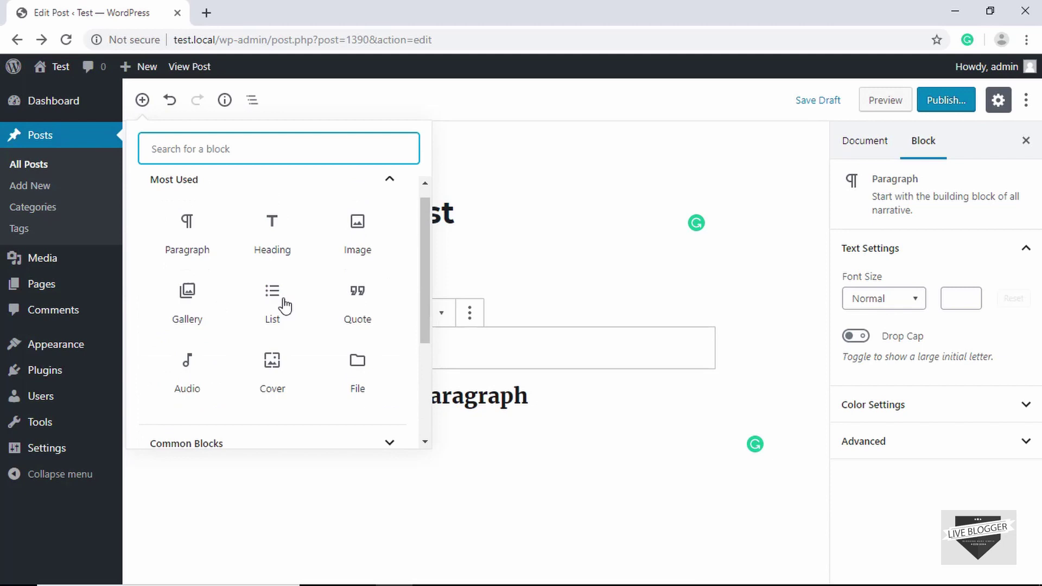
left_click(544, 284)
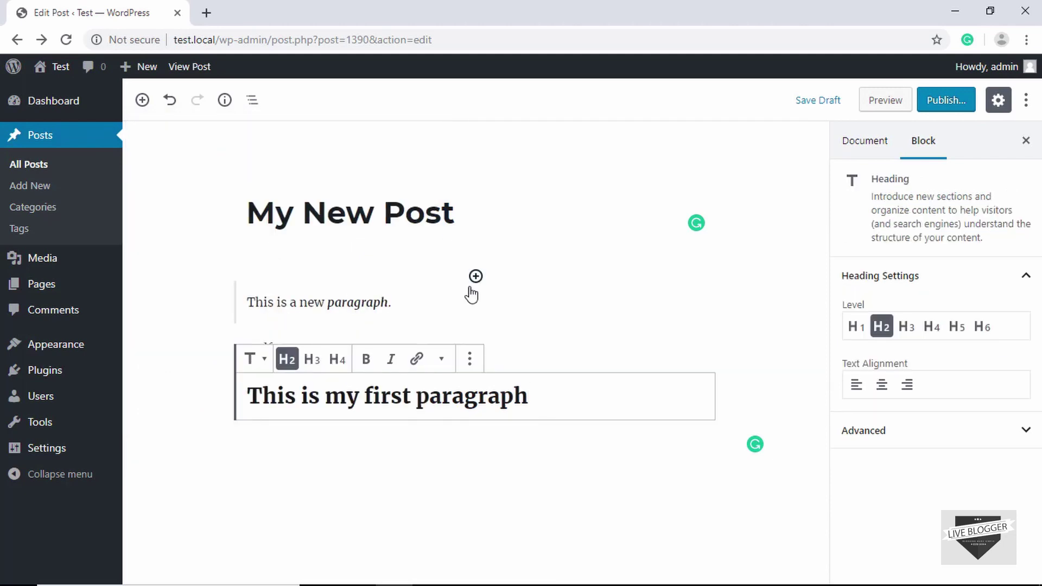